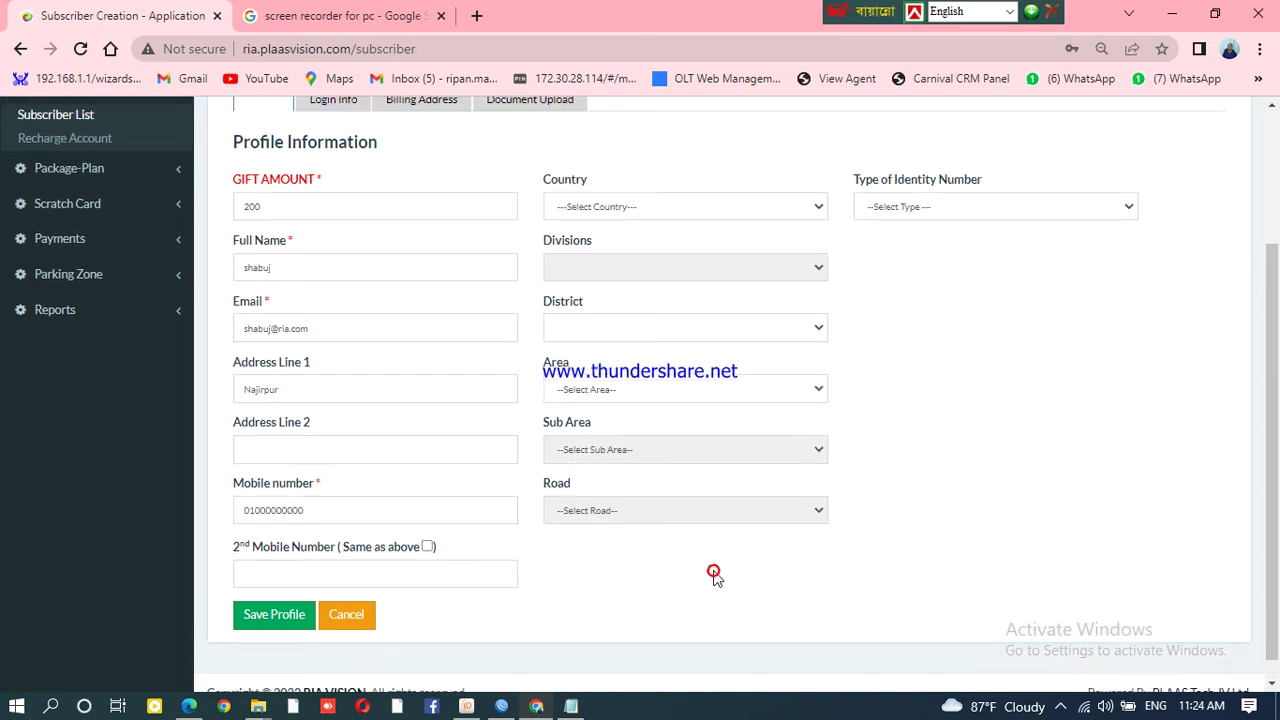
# - Save the new subscriber's profile information
pyautogui.scroll(-1, 397, 460)
pyautogui.click(266, 598)
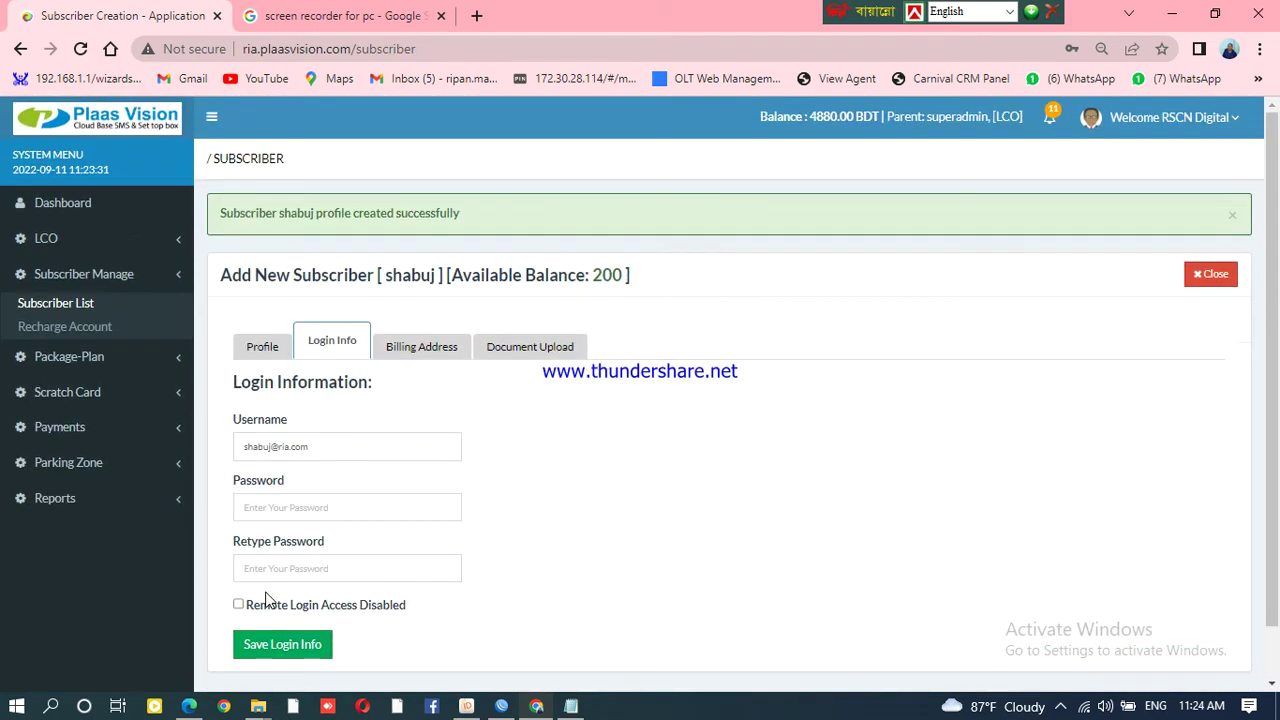
pyautogui.scroll(-1, 266, 600)
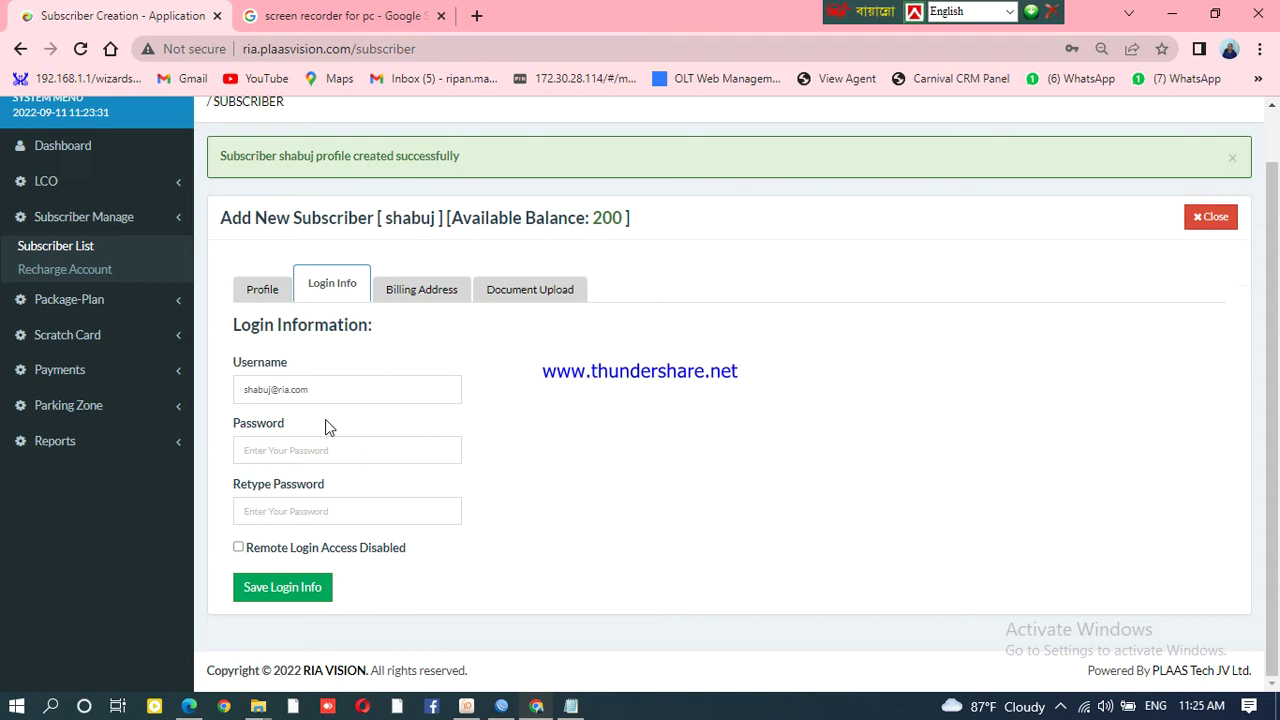
# - Save the billing address with the same details as the profile, and save the preset business region
pyautogui.click(428, 286)
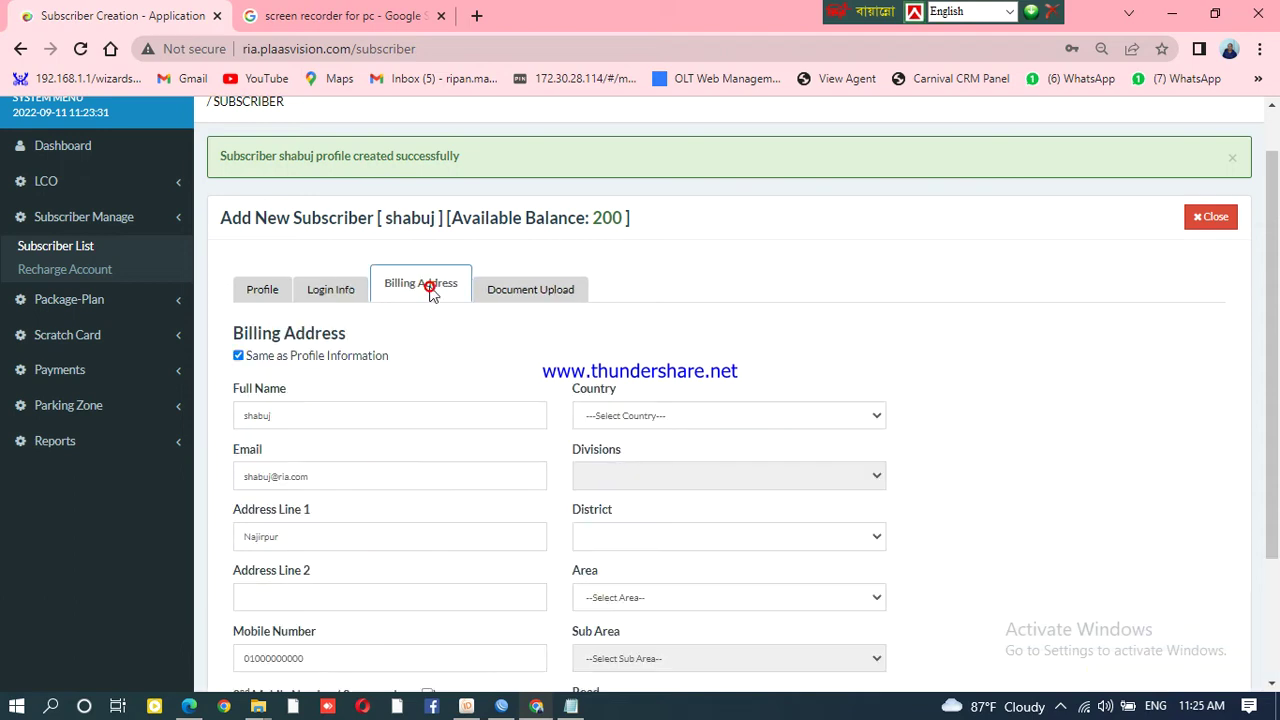
pyautogui.scroll(-2, 428, 320)
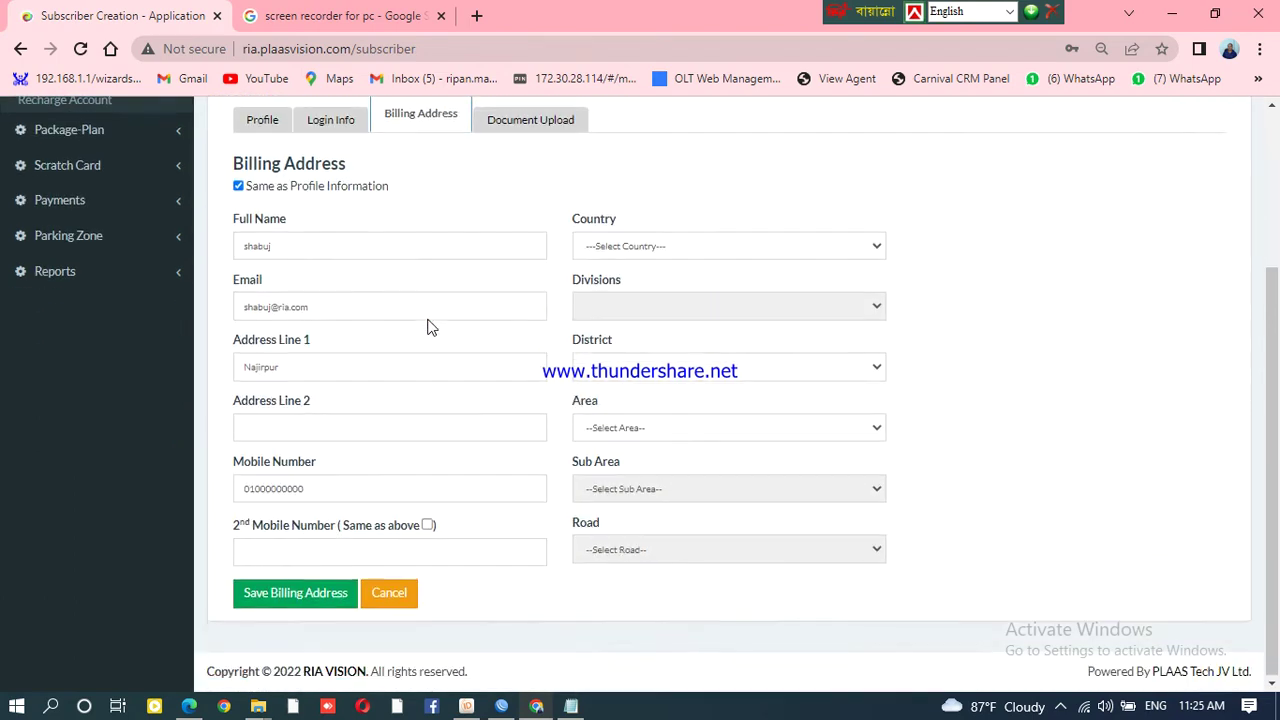
pyautogui.scroll(3, 428, 326)
pyautogui.scroll(-2, 427, 344)
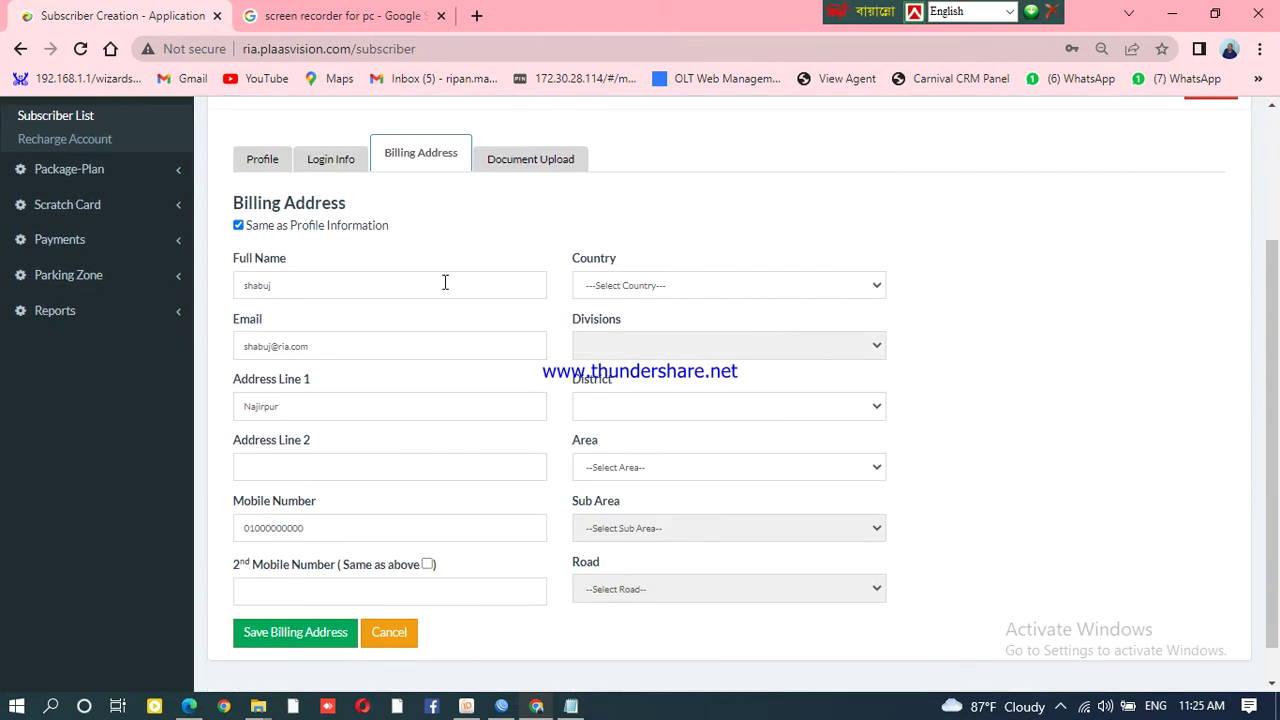
pyautogui.click(296, 638)
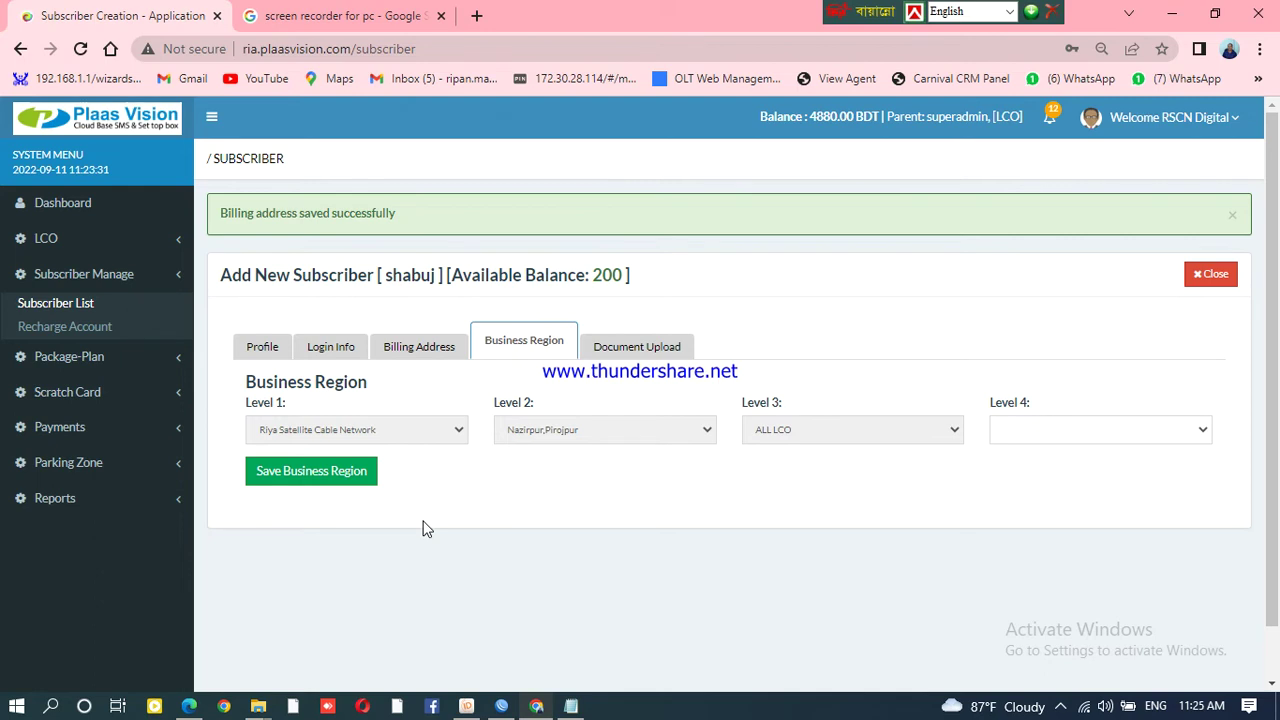
pyautogui.click(320, 474)
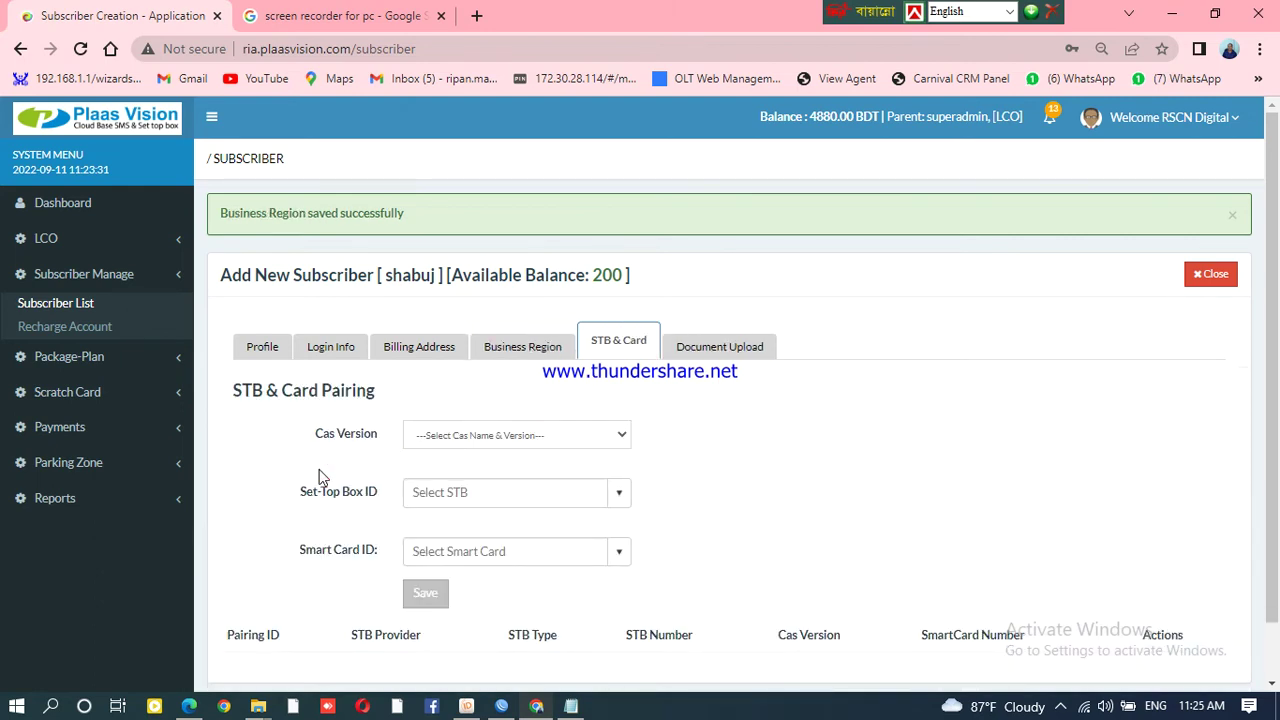
pyautogui.scroll(-1, 650, 458)
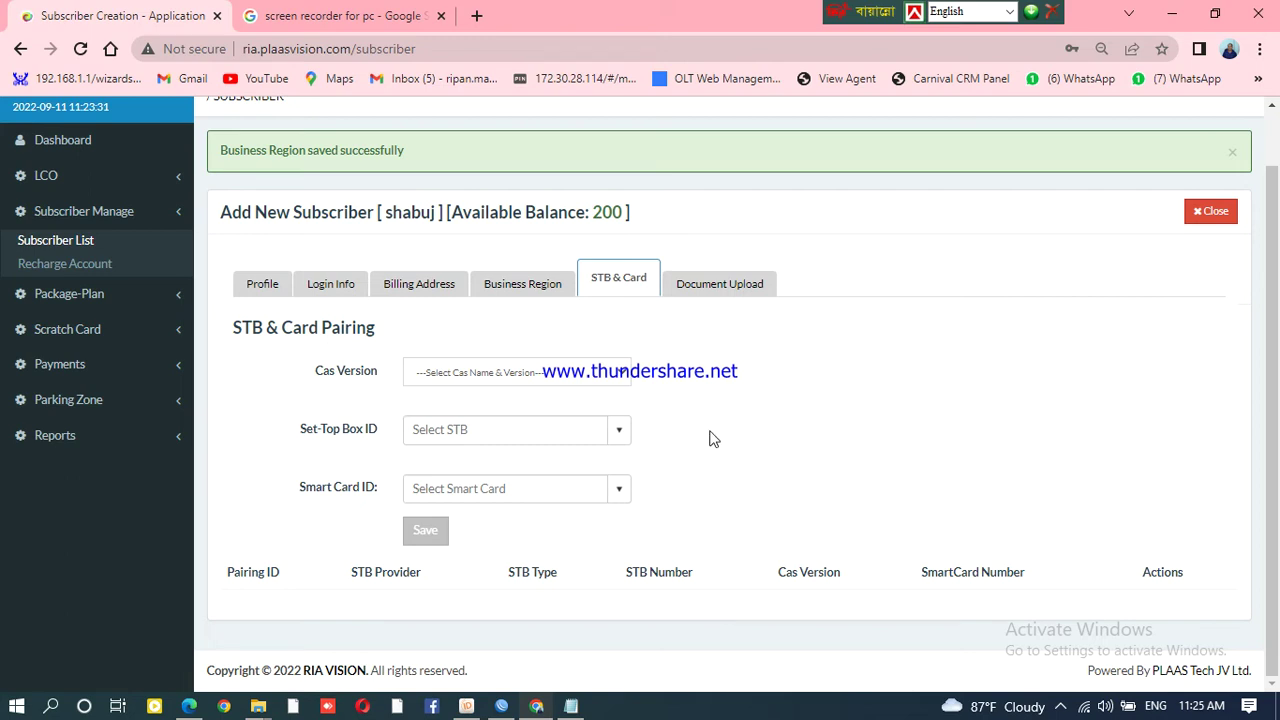
pyautogui.click(608, 378)
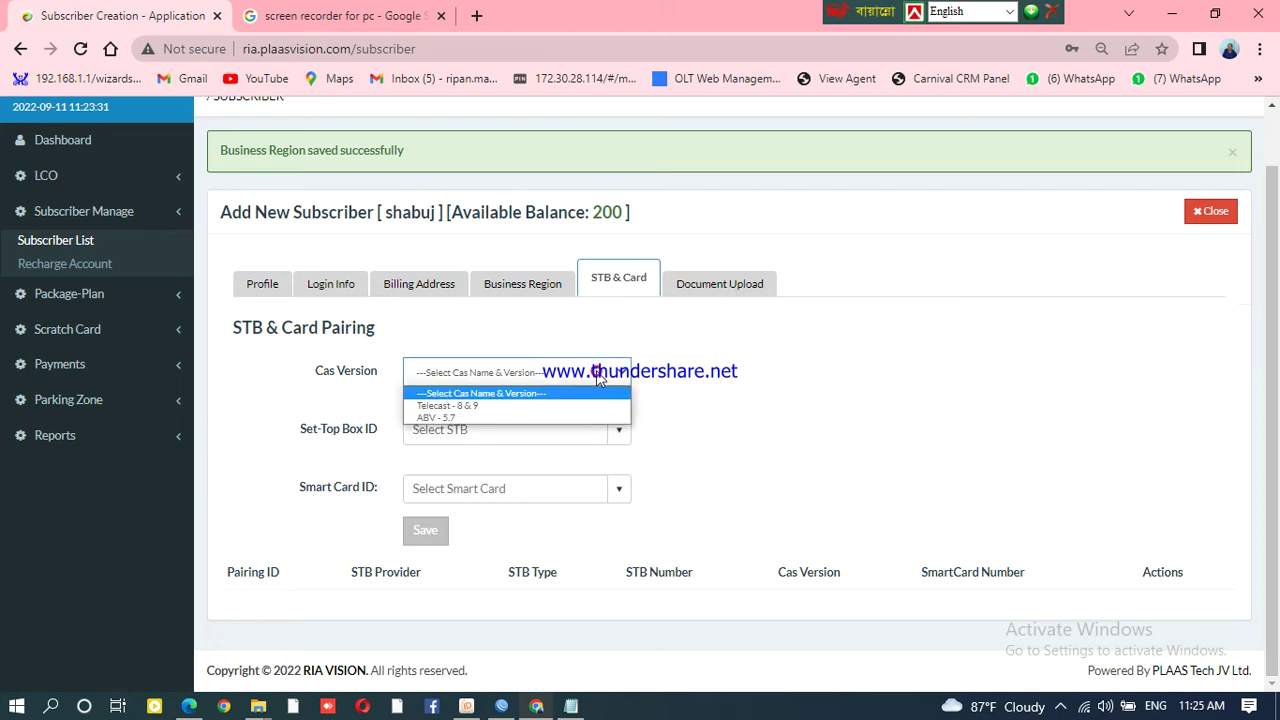
pyautogui.click(488, 406)
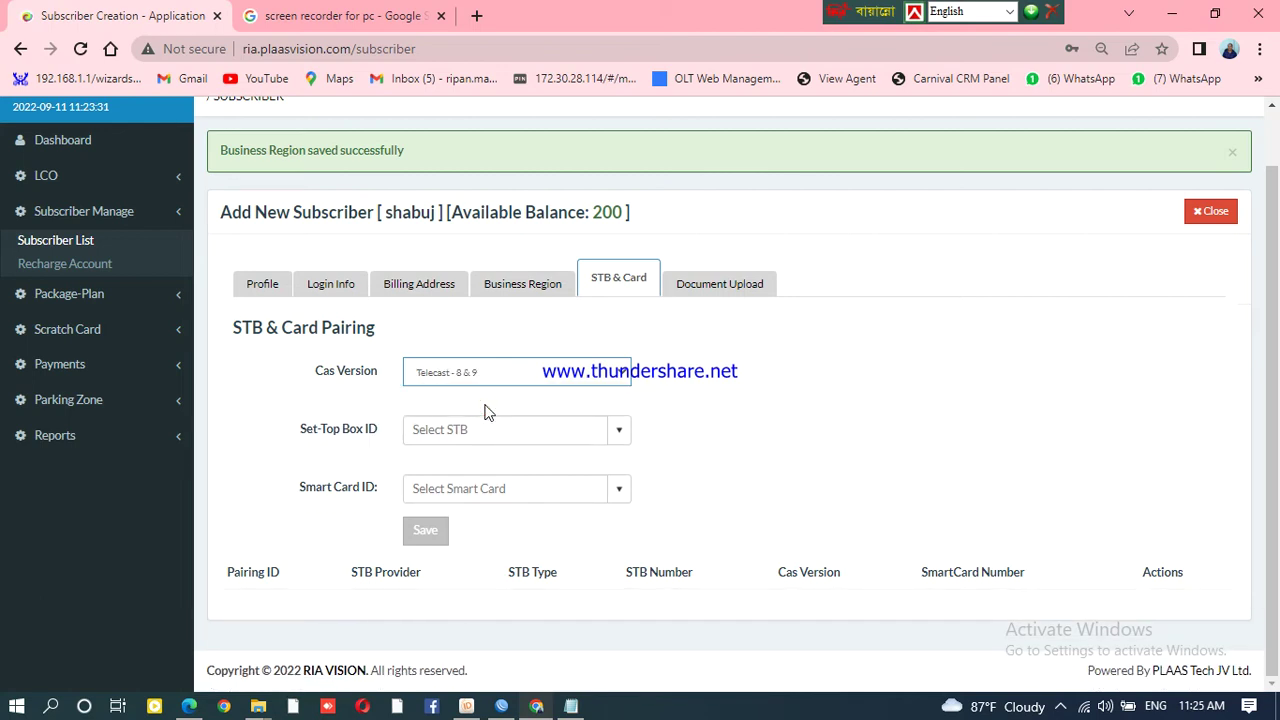
pyautogui.click(620, 436)
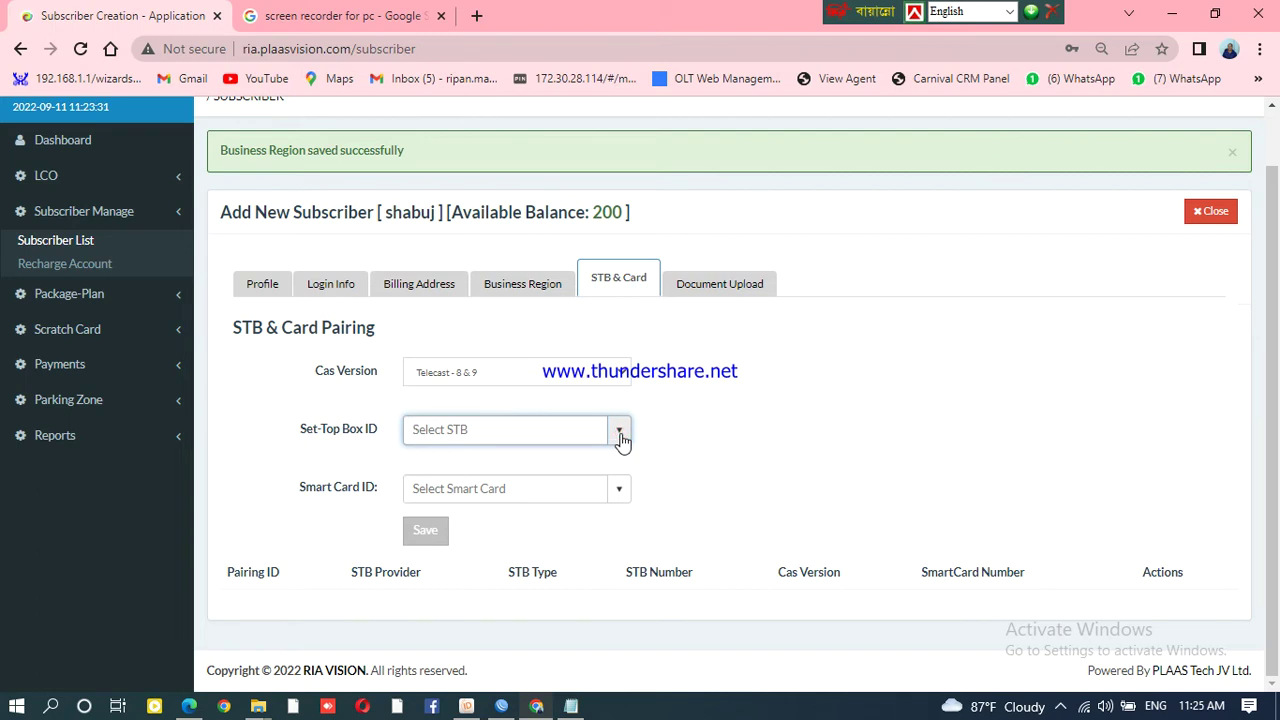
pyautogui.click(628, 438)
pyautogui.click(623, 440)
pyautogui.click(620, 436)
pyautogui.press('Return')
pyautogui.click(617, 486)
pyautogui.press('Return')
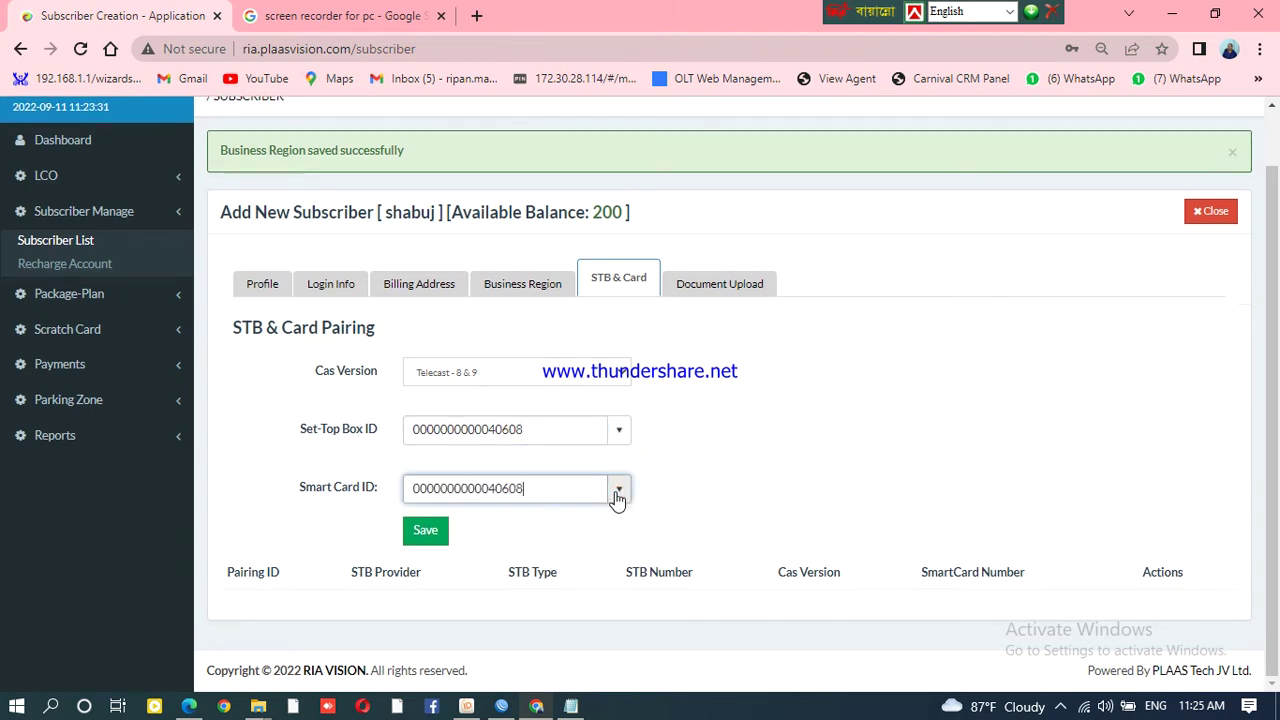
# - Save the Telecast - 8 & 9 set-top box and card pairing and try to confirm it
pyautogui.click(620, 430)
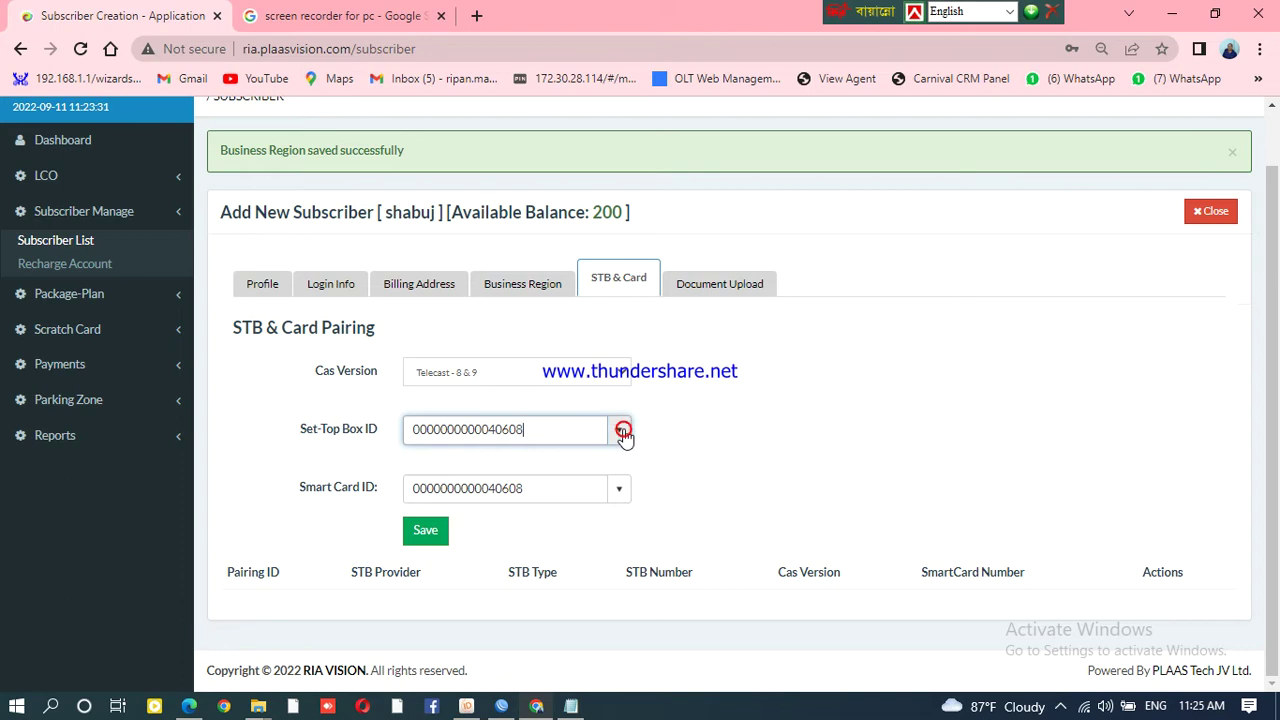
pyautogui.click(426, 529)
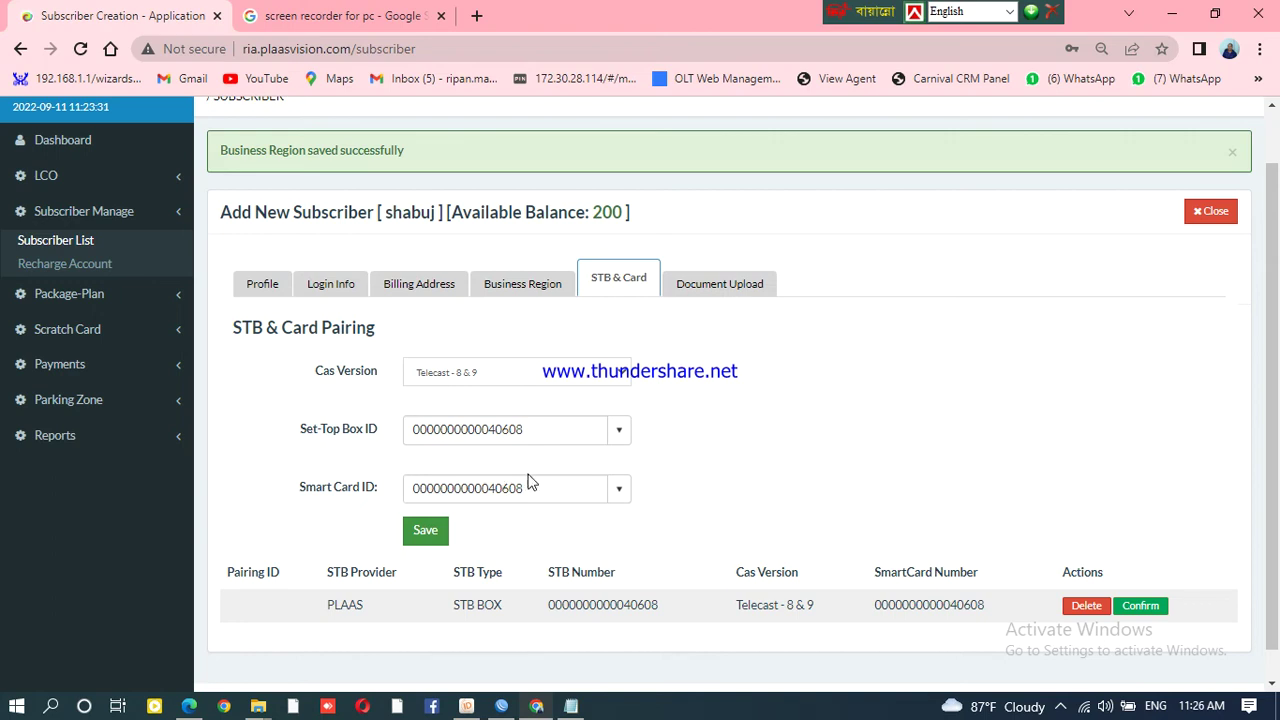
pyautogui.click(1149, 607)
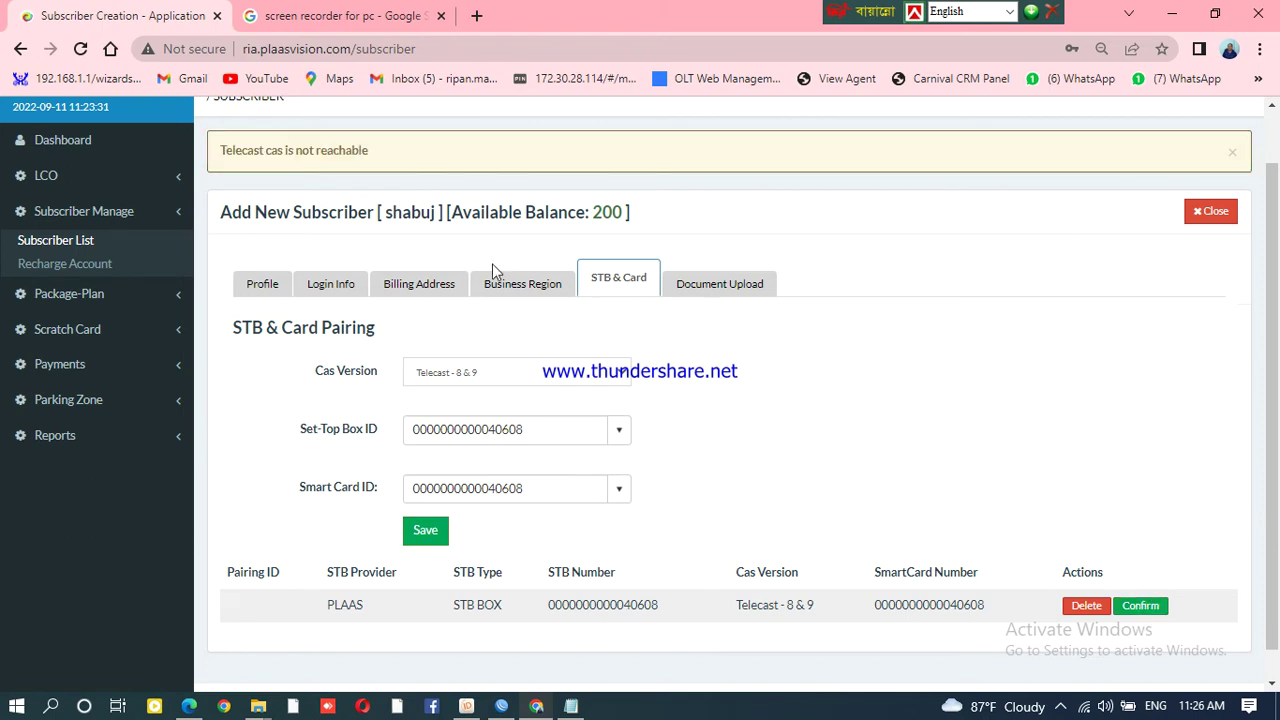
pyautogui.moveTo(376, 156); pyautogui.dragTo(220, 162)
pyautogui.click(1017, 418)
pyautogui.click(1060, 706)
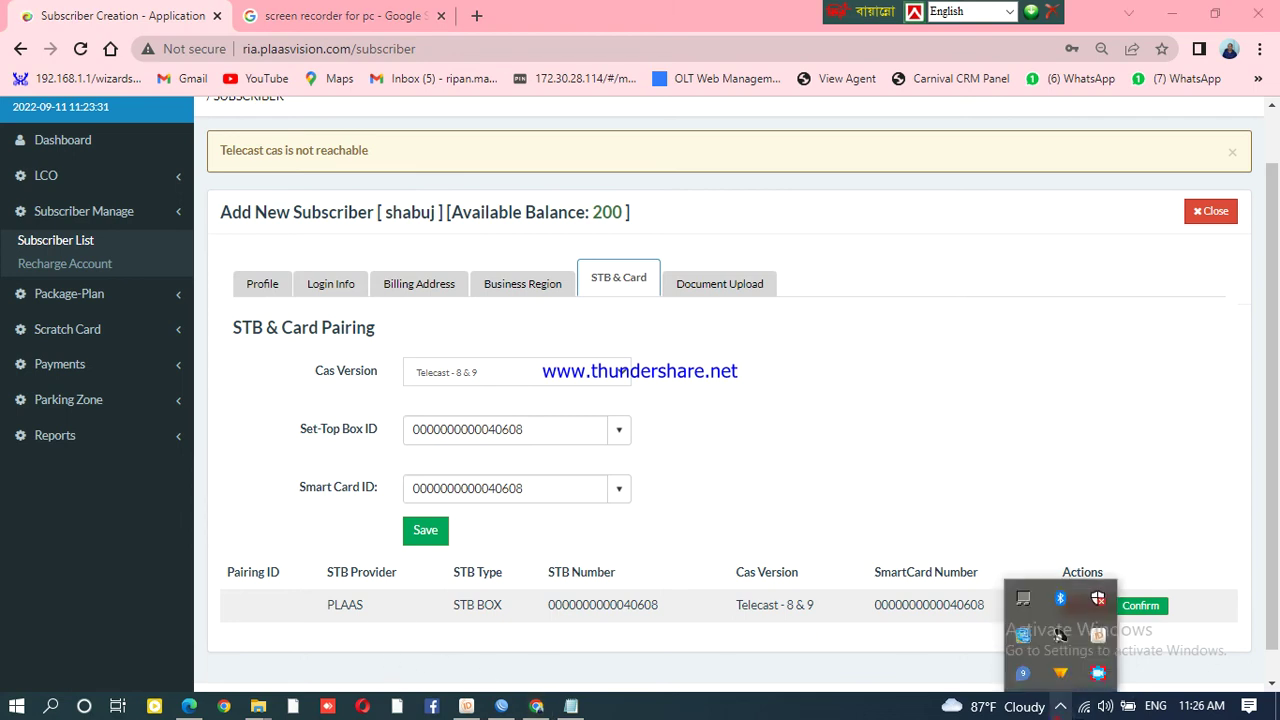
pyautogui.click(1094, 672)
pyautogui.click(612, 518)
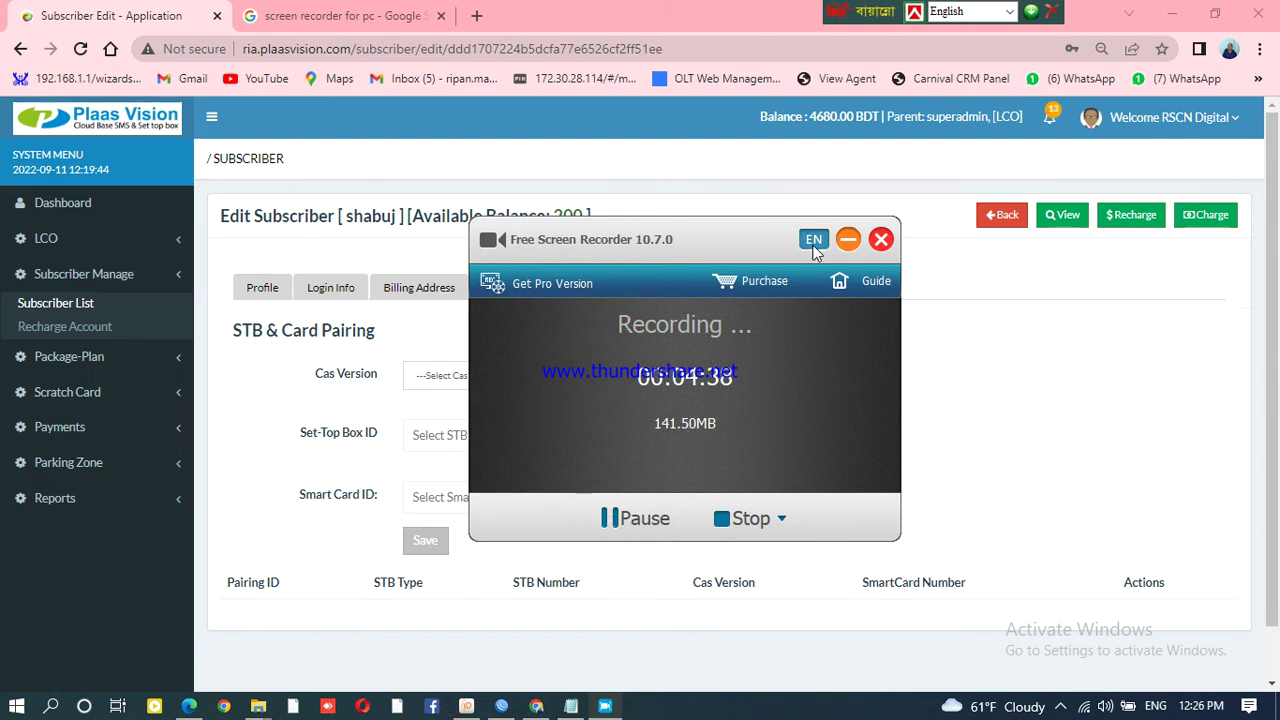
pyautogui.click(849, 241)
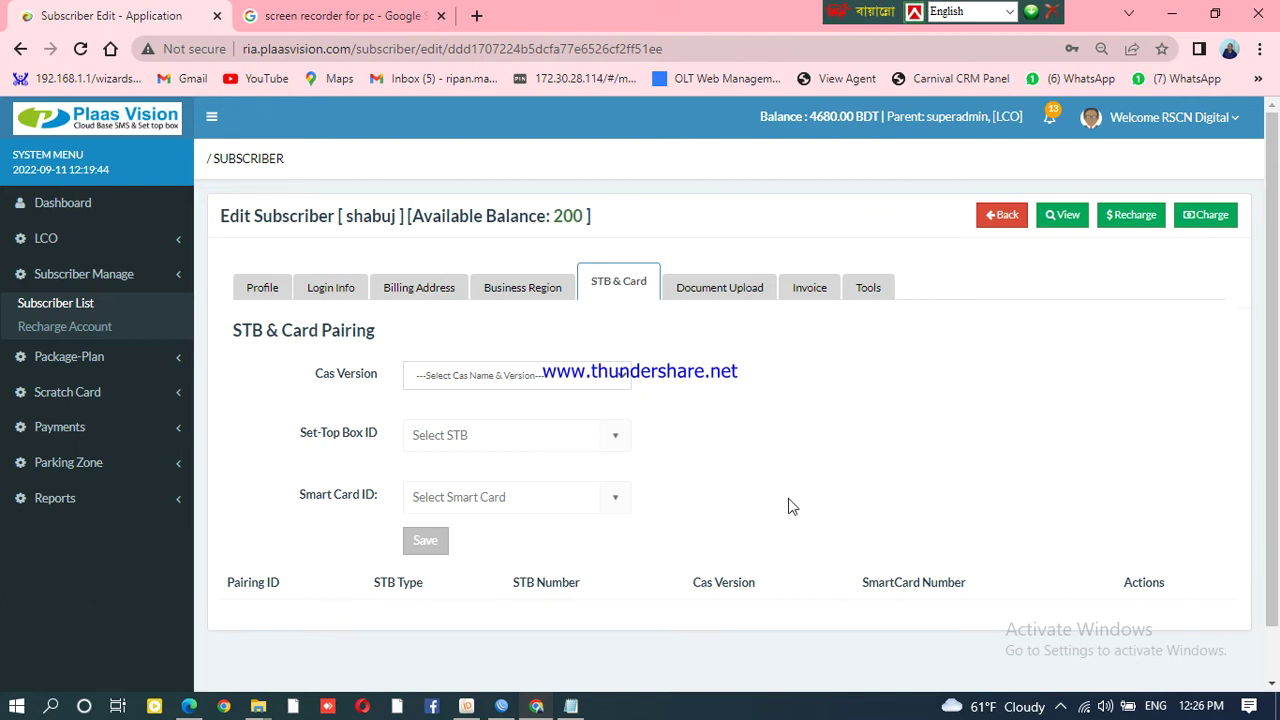
pyautogui.click(624, 376)
pyautogui.click(510, 422)
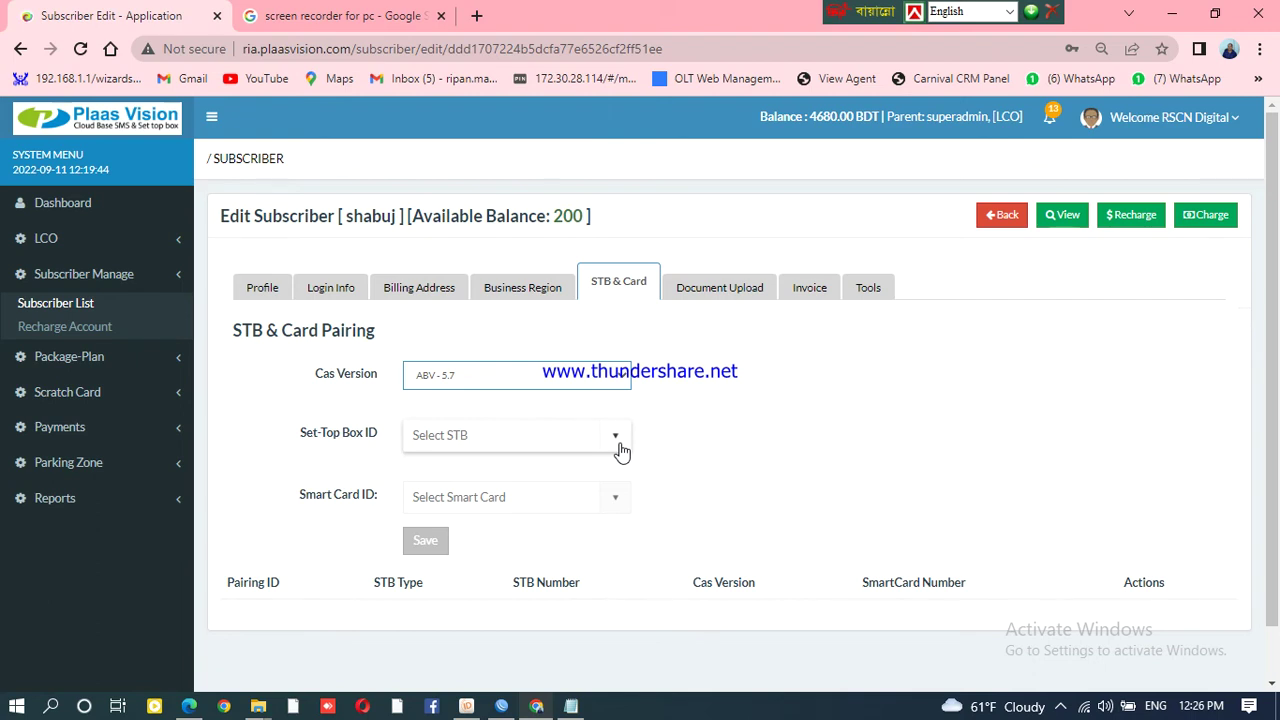
pyautogui.click(620, 382)
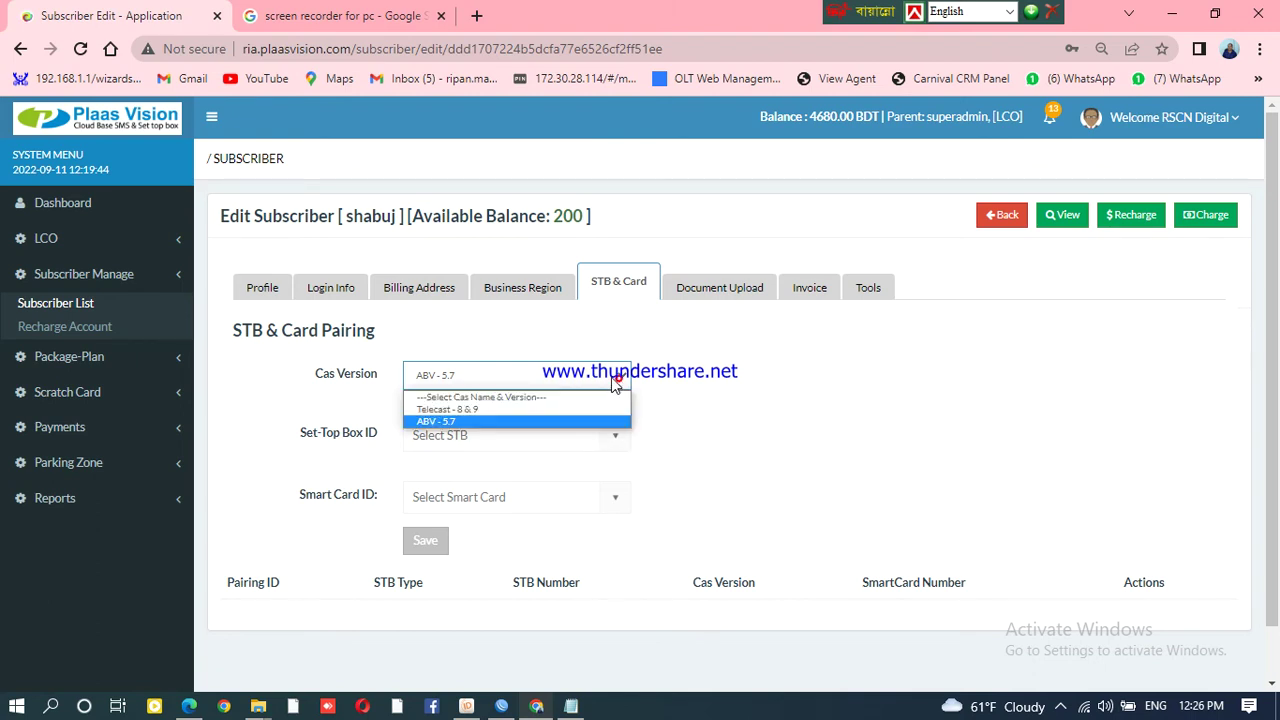
pyautogui.click(475, 410)
pyautogui.click(612, 443)
pyautogui.click(494, 472)
pyautogui.click(620, 502)
pyautogui.click(446, 543)
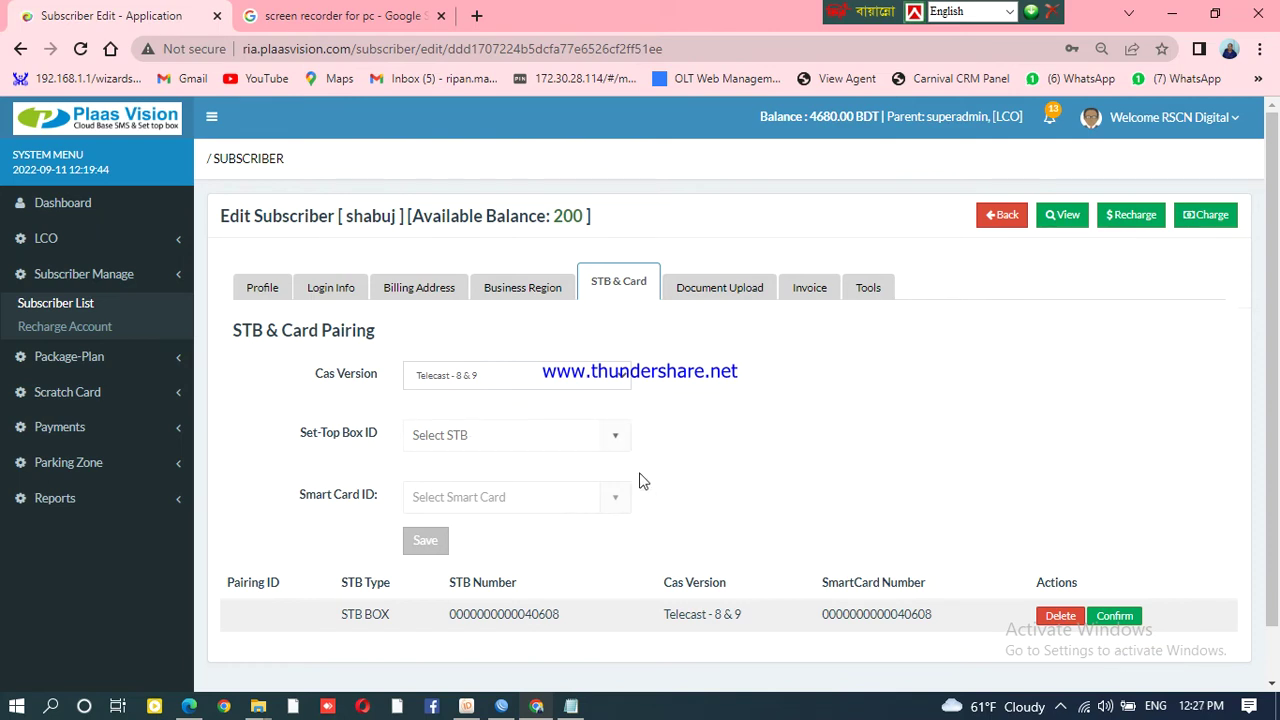
pyautogui.click(1057, 626)
pyautogui.click(475, 377)
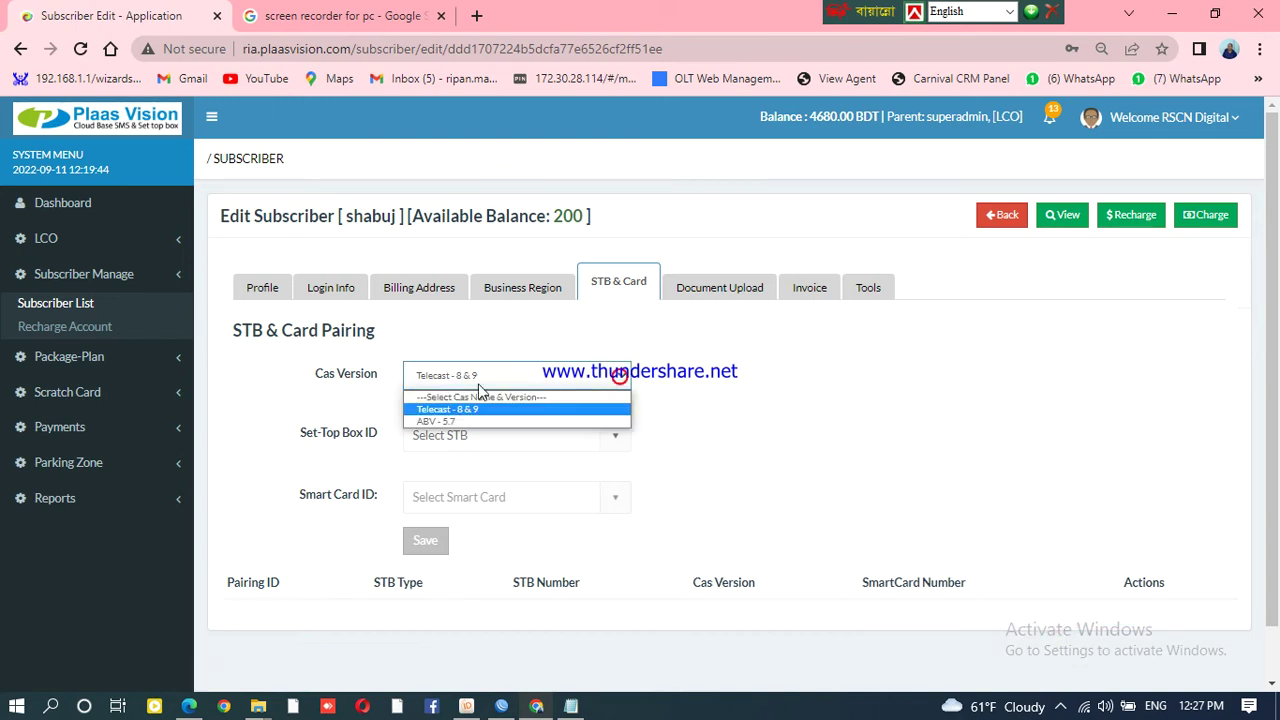
pyautogui.click(446, 421)
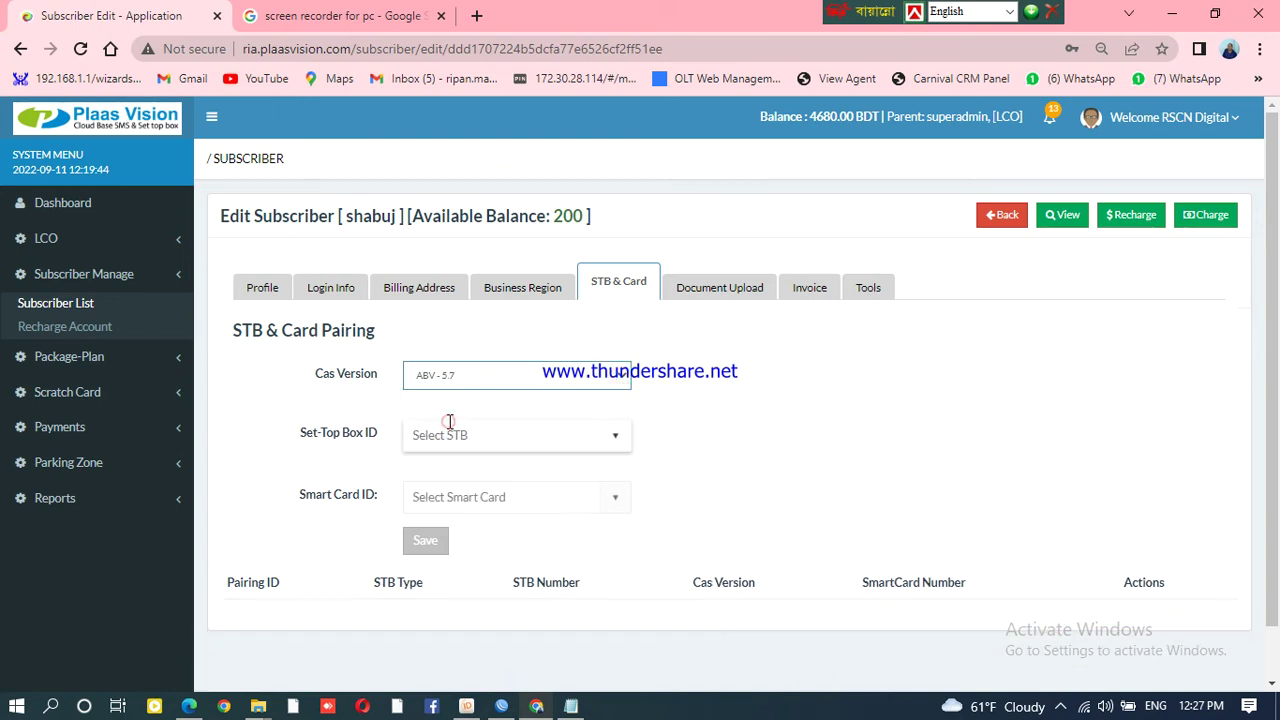
pyautogui.click(614, 440)
pyautogui.click(485, 470)
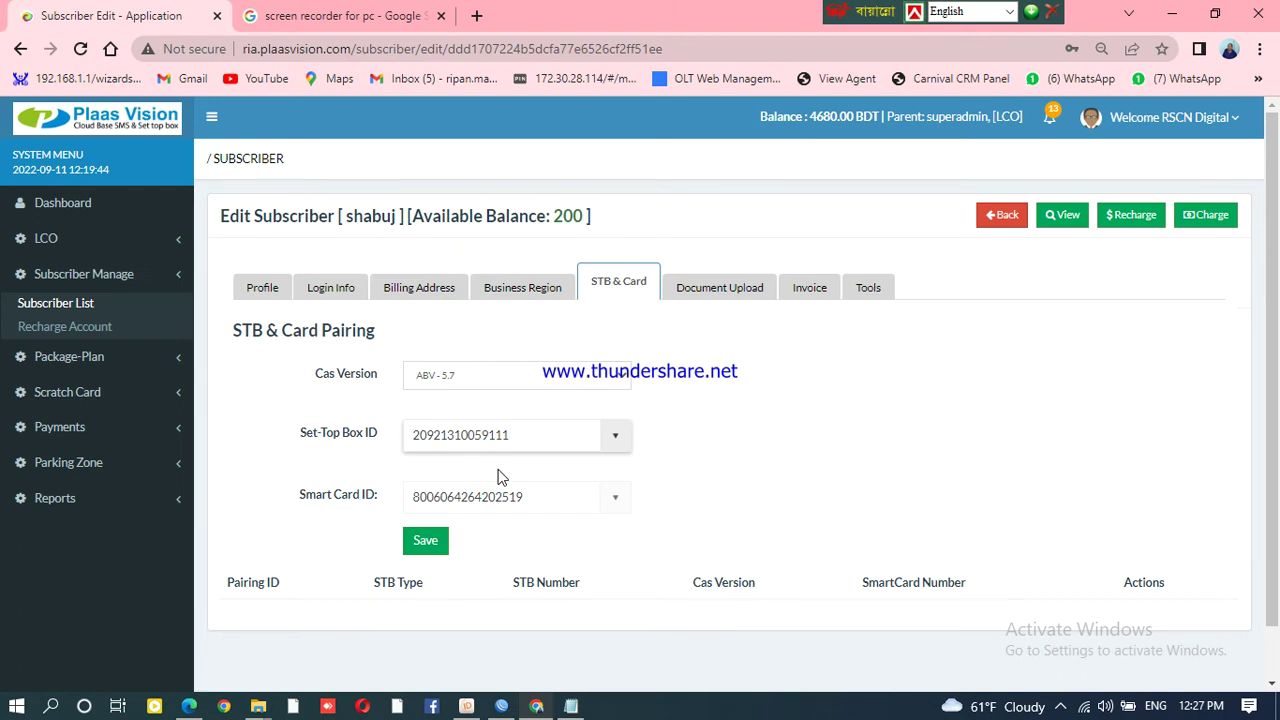
pyautogui.click(428, 545)
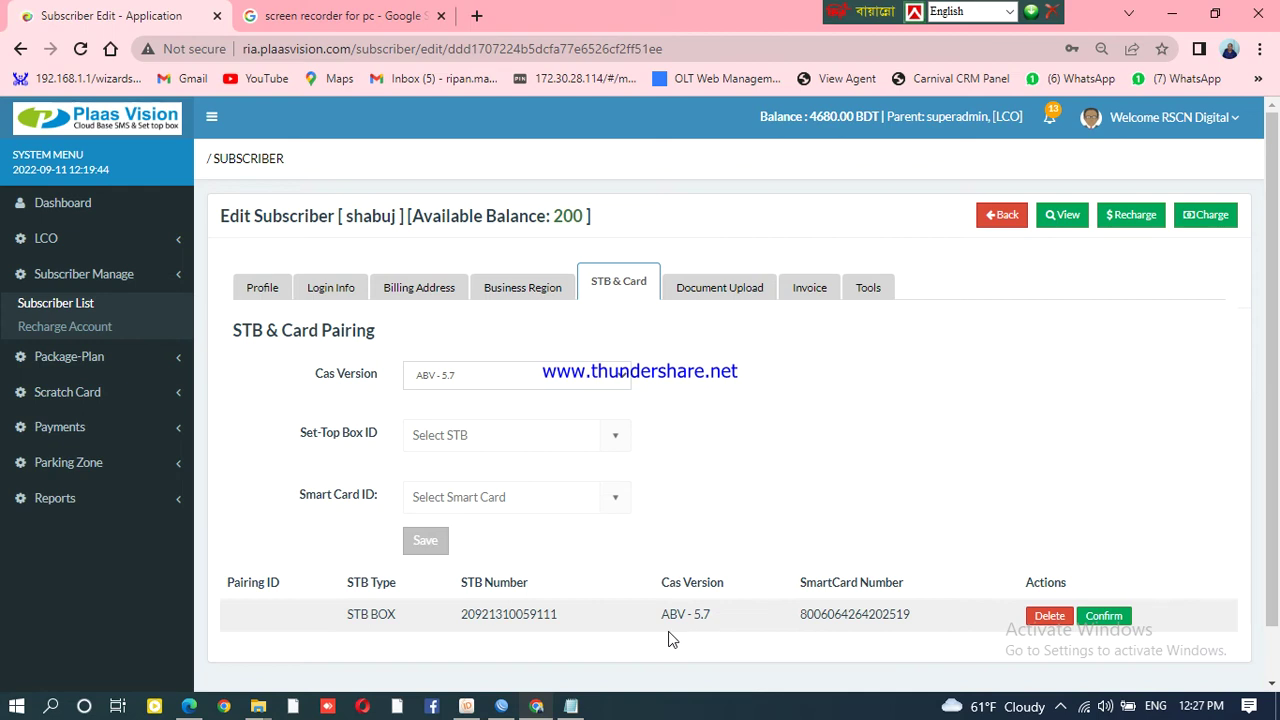
pyautogui.click(1104, 616)
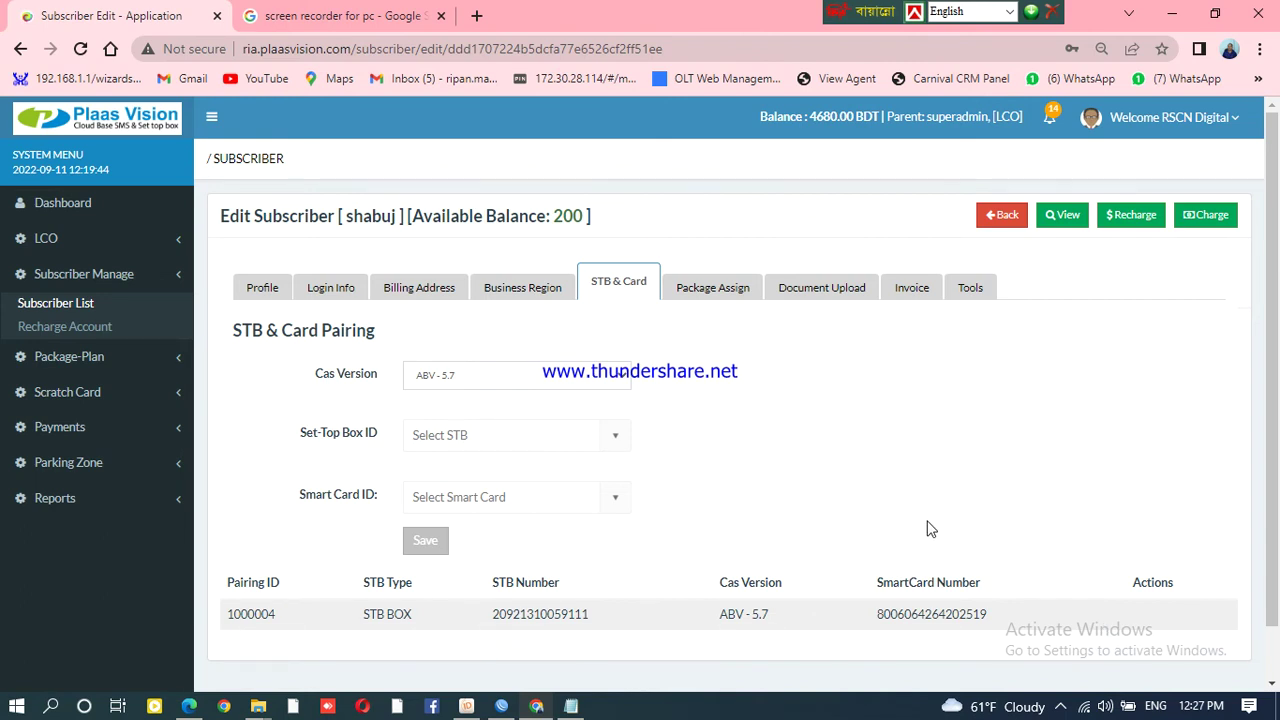
# - Select the subscriber's ABV - 5.7 STB-card pair for package assignment and add the Basic package to the assigned packages
pyautogui.scroll(-1, 900, 512)
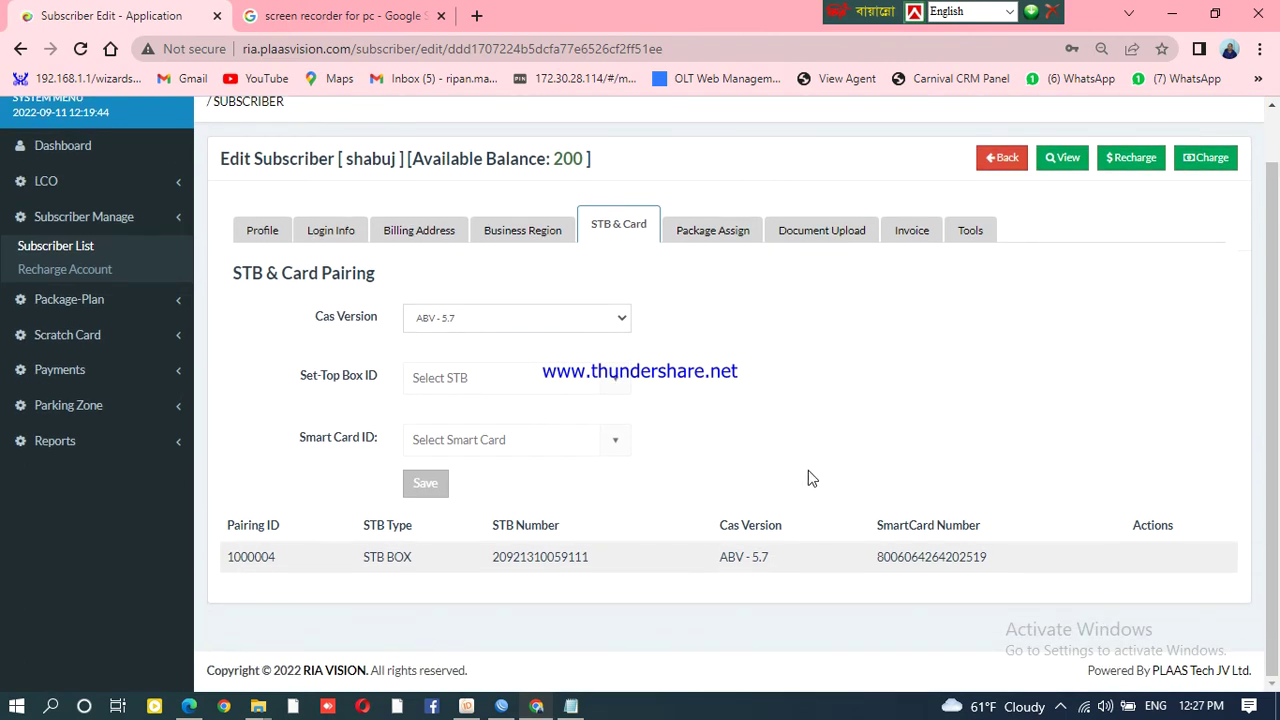
pyautogui.click(722, 230)
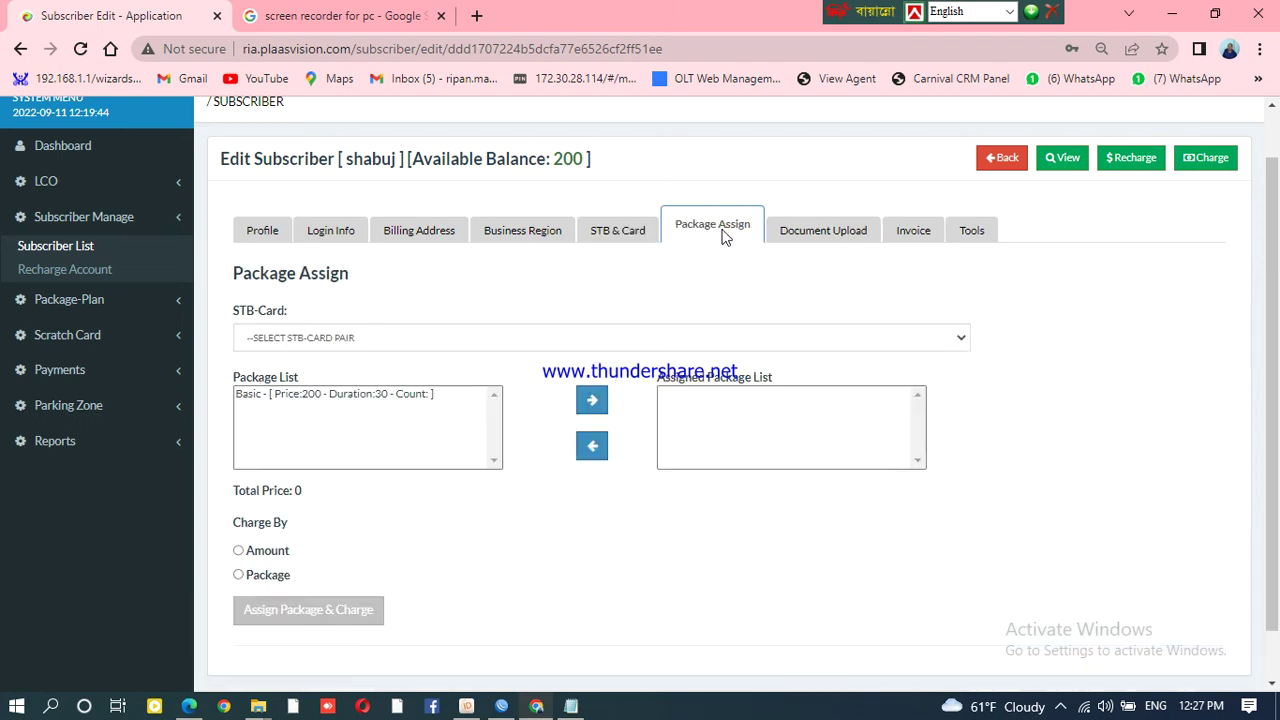
pyautogui.click(965, 341)
pyautogui.click(828, 371)
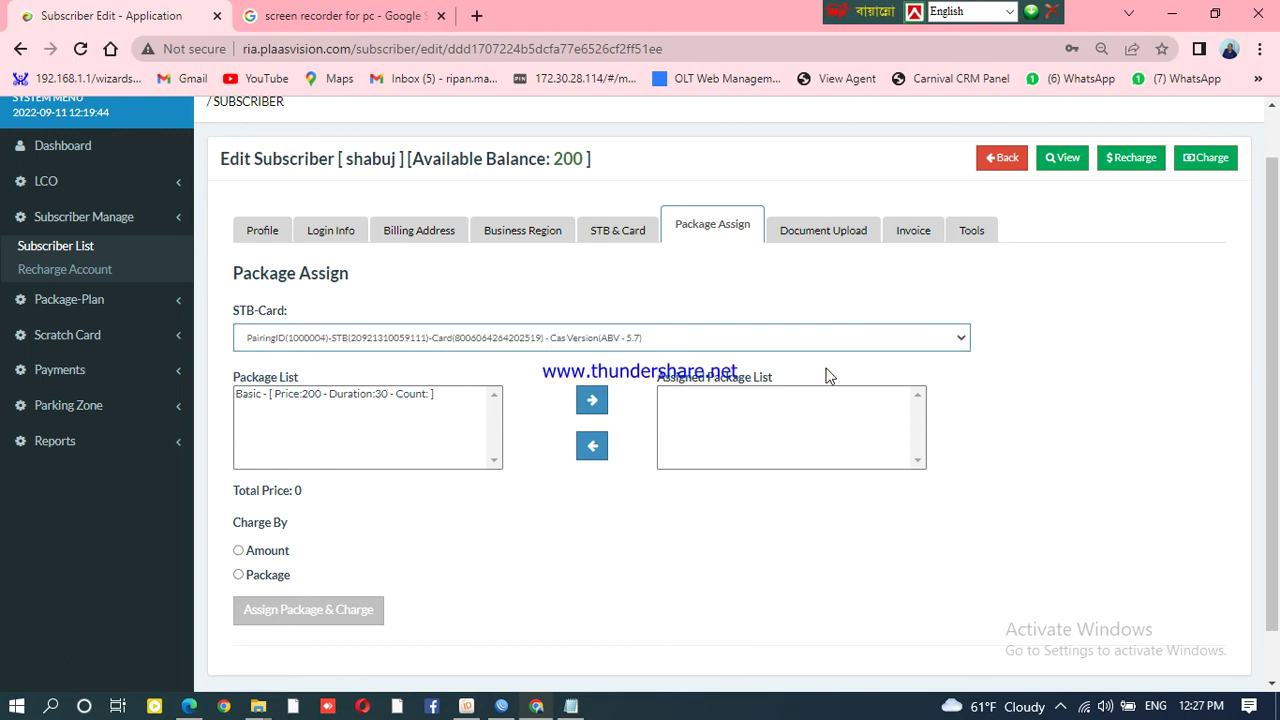
pyautogui.click(293, 396)
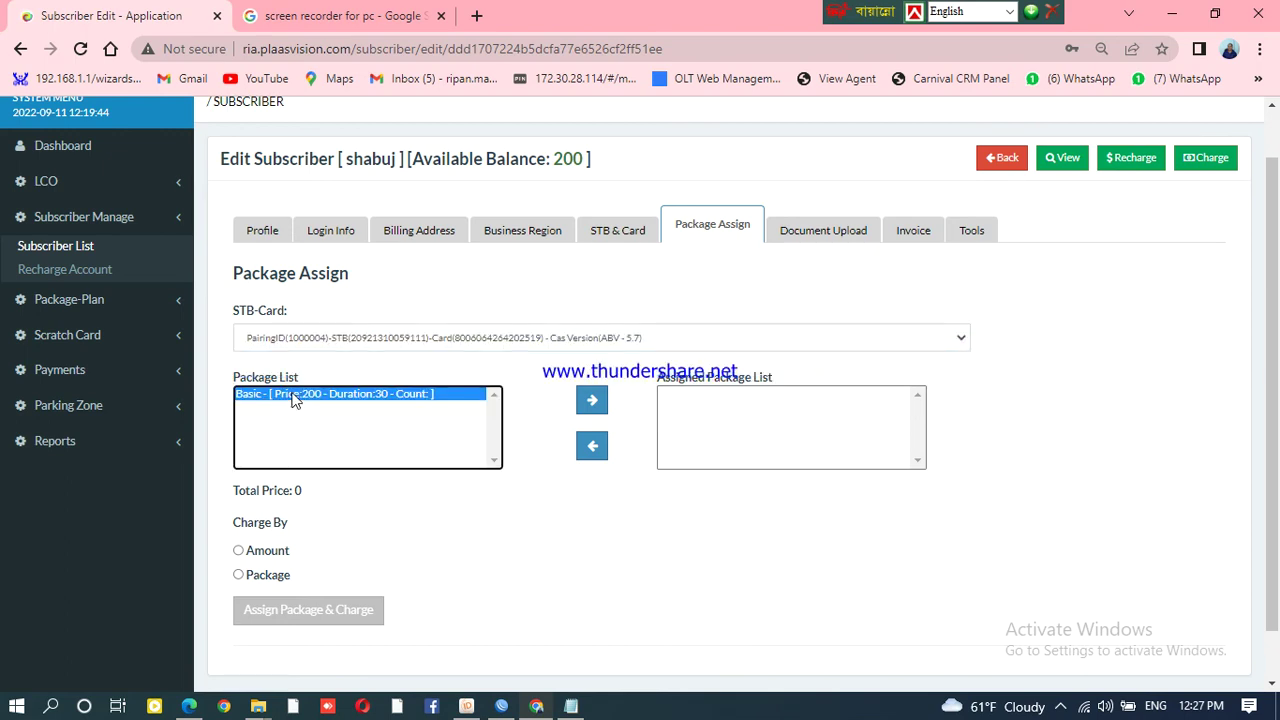
pyautogui.click(596, 405)
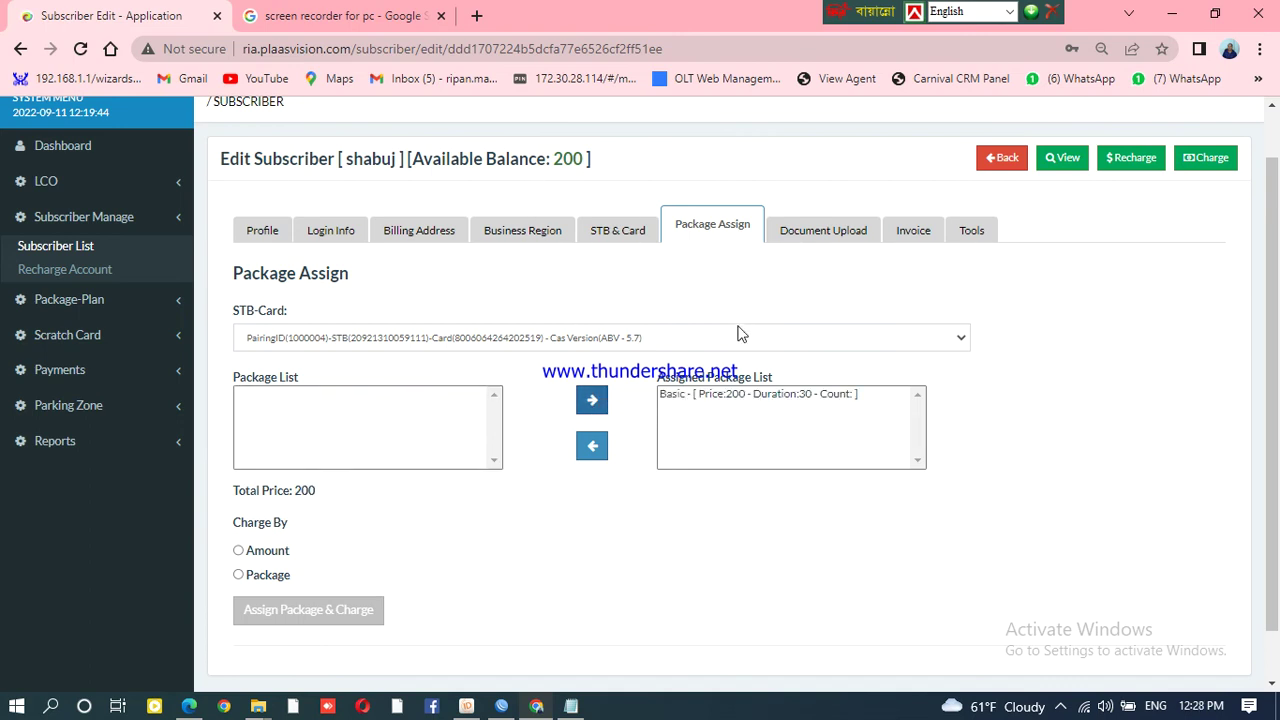
# - Compare the assigned Basic package's price with the subscriber's available balance
pyautogui.click(735, 398)
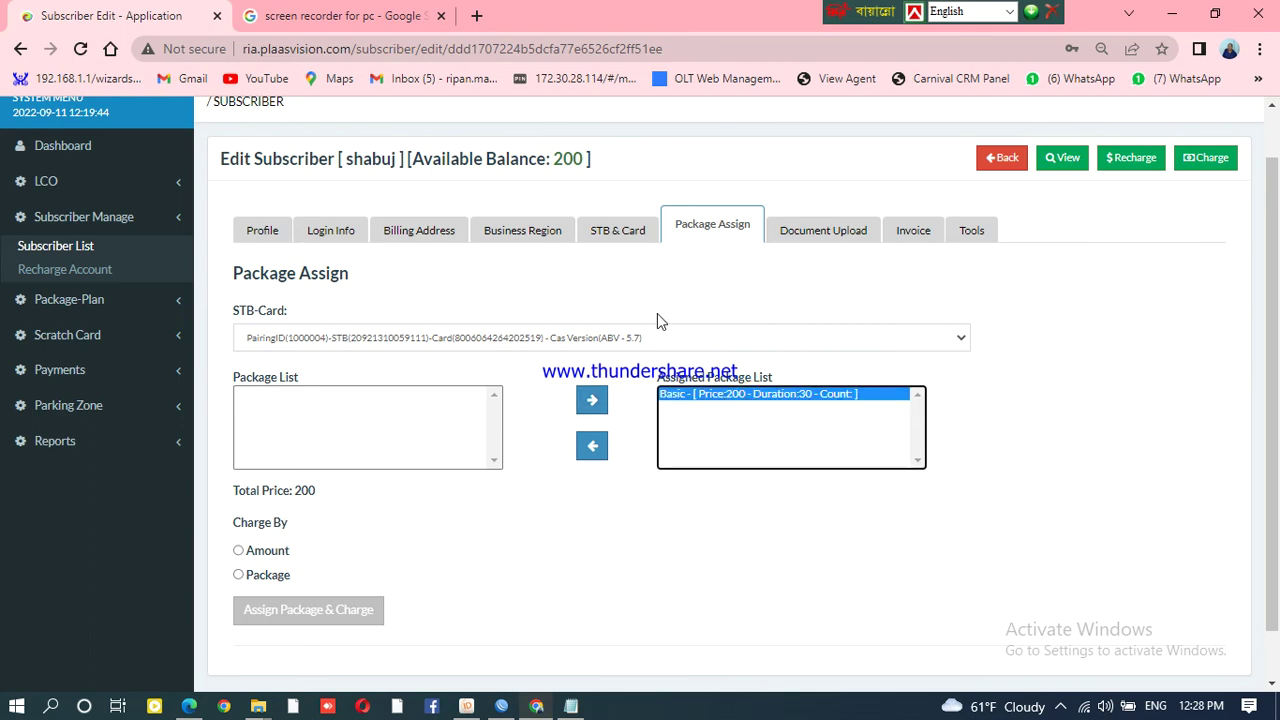
pyautogui.click(649, 289)
pyautogui.click(556, 160)
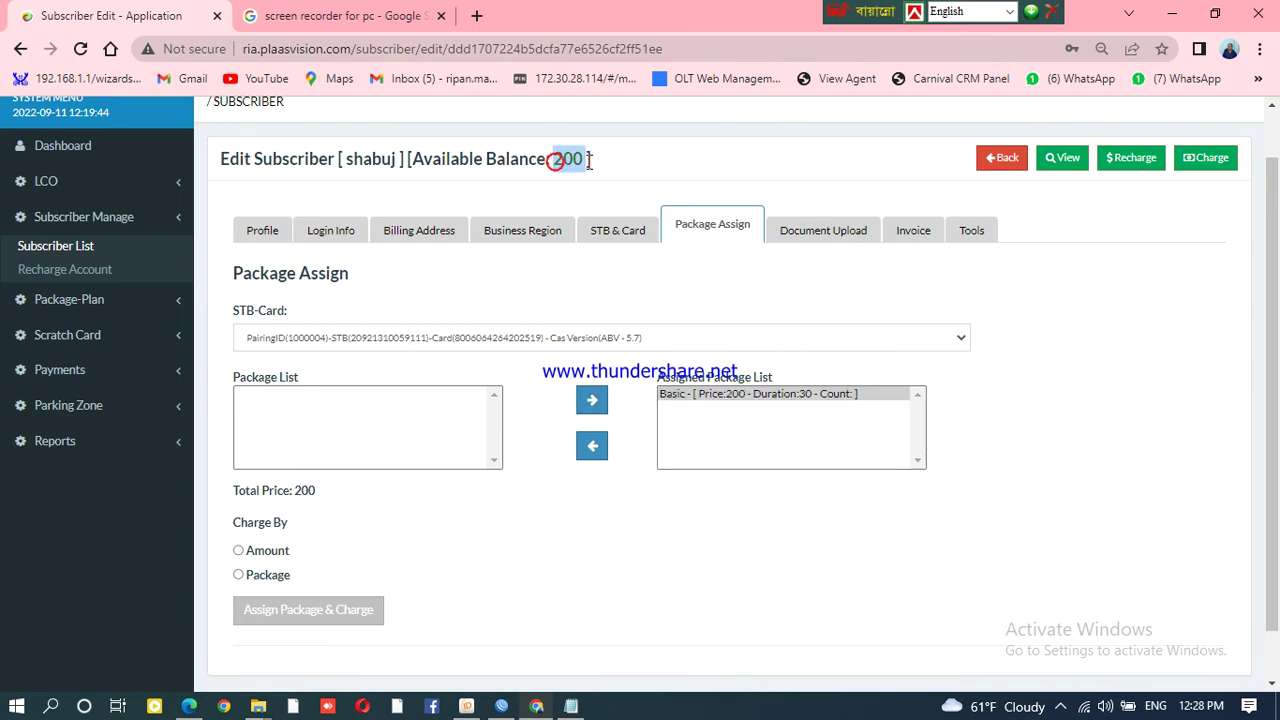
pyautogui.click(495, 553)
# - Set the package charge method to Package and switch it to Amount, checking the available balance
pyautogui.click(238, 574)
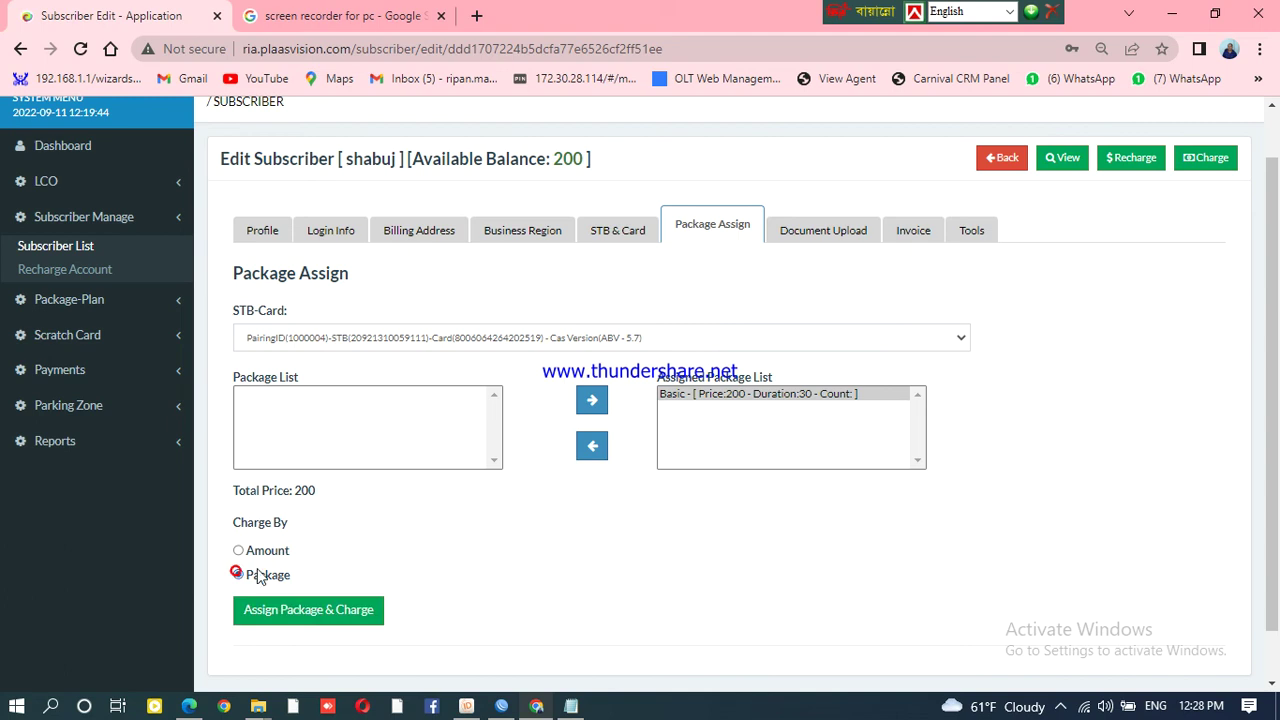
pyautogui.click(562, 565)
pyautogui.click(559, 565)
pyautogui.click(238, 550)
pyautogui.moveTo(555, 163); pyautogui.dragTo(585, 157)
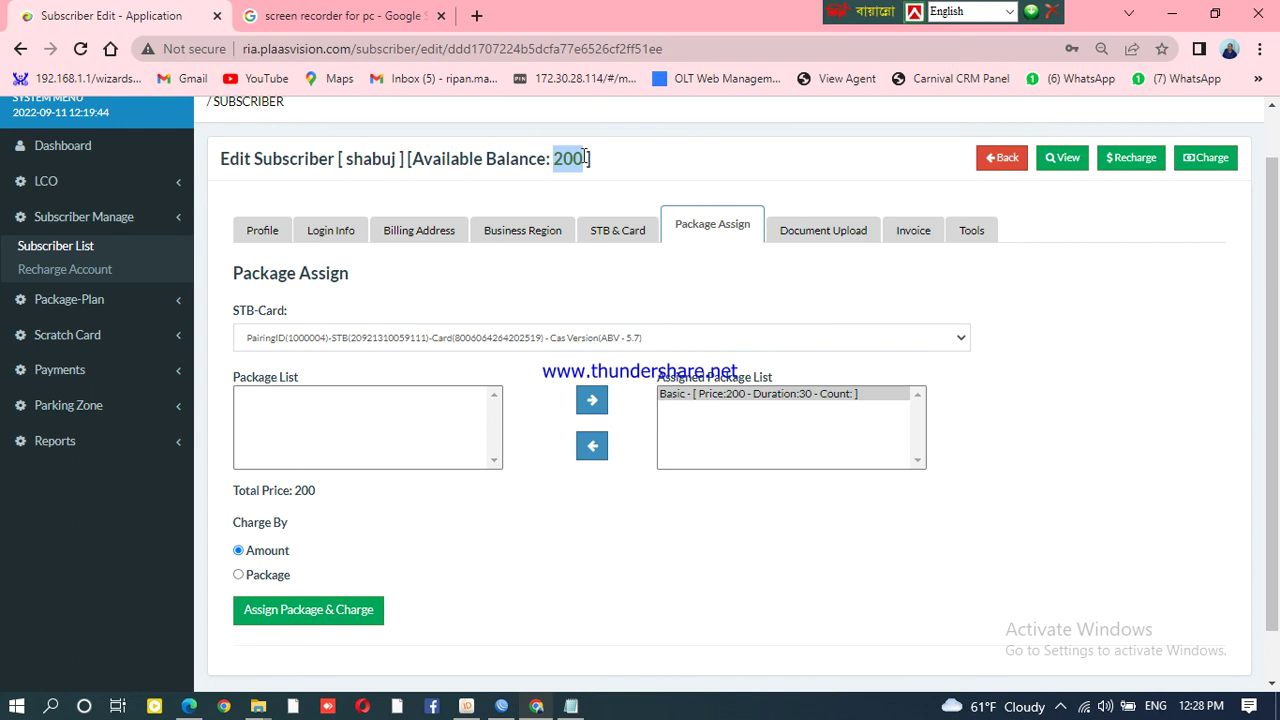
# - Switch the charge method to Package and back to Amount, comparing each option with the subscriber's available balance
pyautogui.click(531, 545)
pyautogui.click(238, 575)
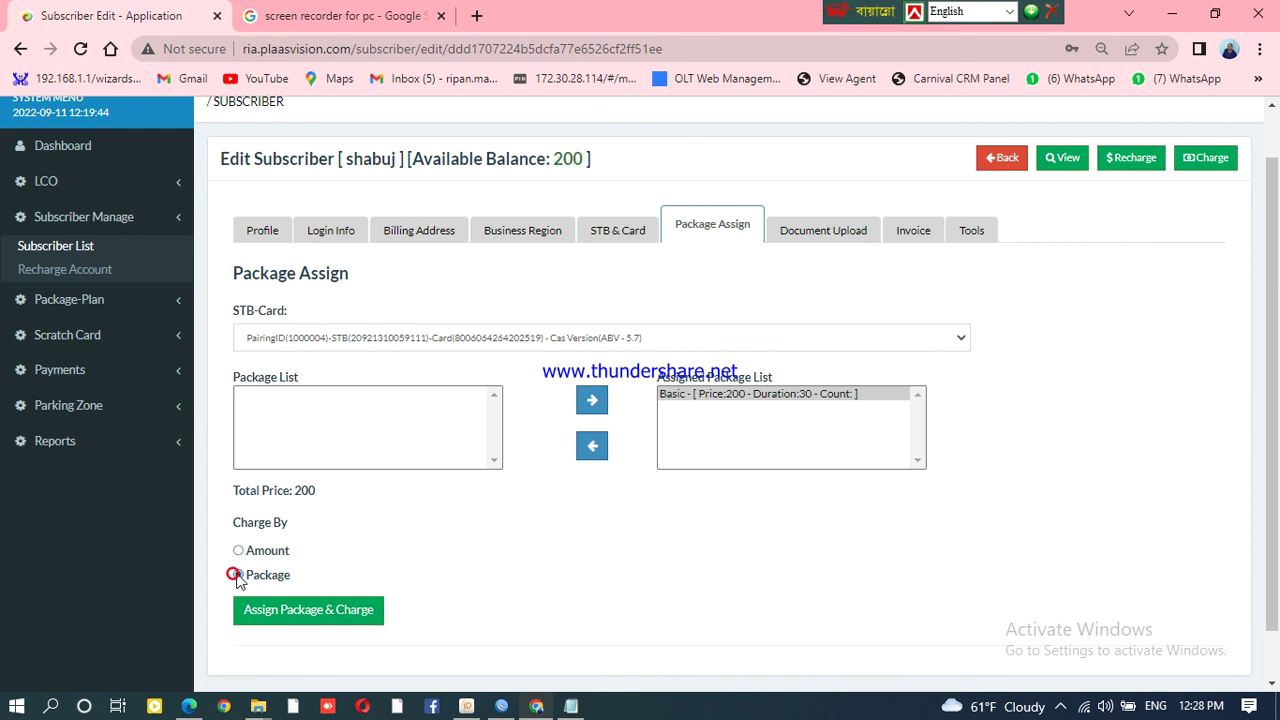
pyautogui.click(456, 562)
pyautogui.moveTo(552, 158); pyautogui.dragTo(586, 152)
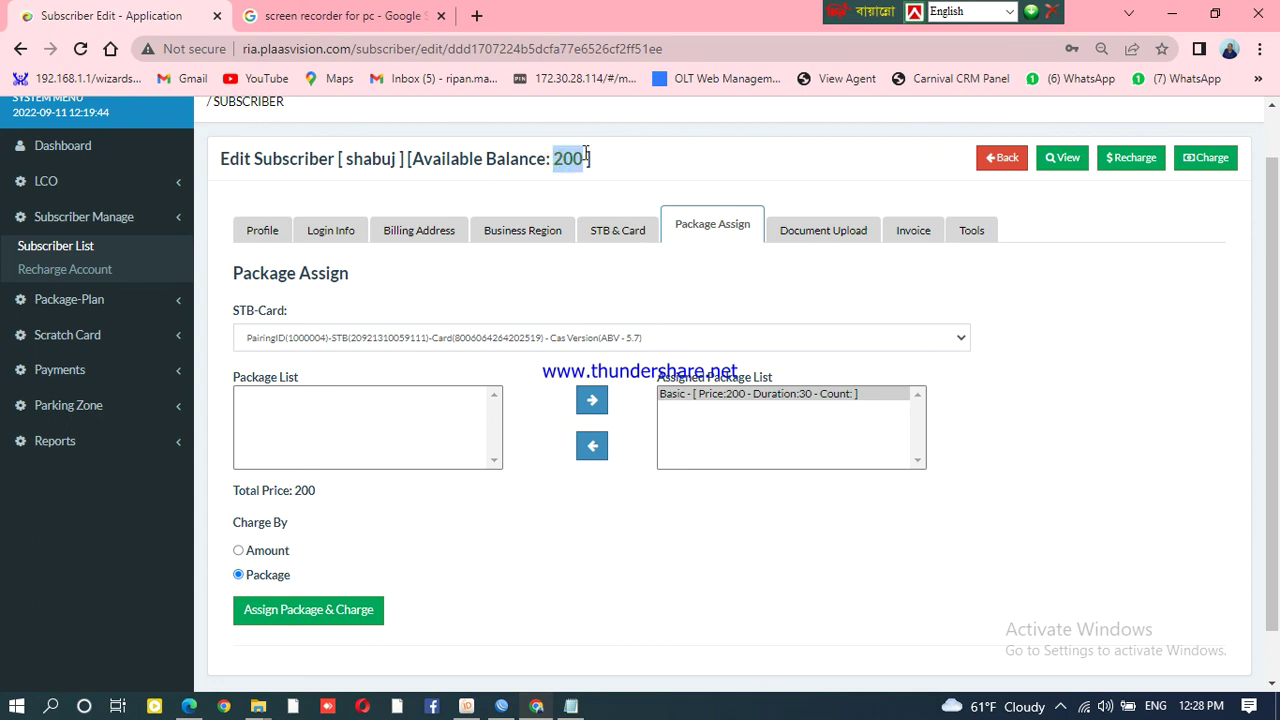
pyautogui.click(528, 540)
pyautogui.click(239, 550)
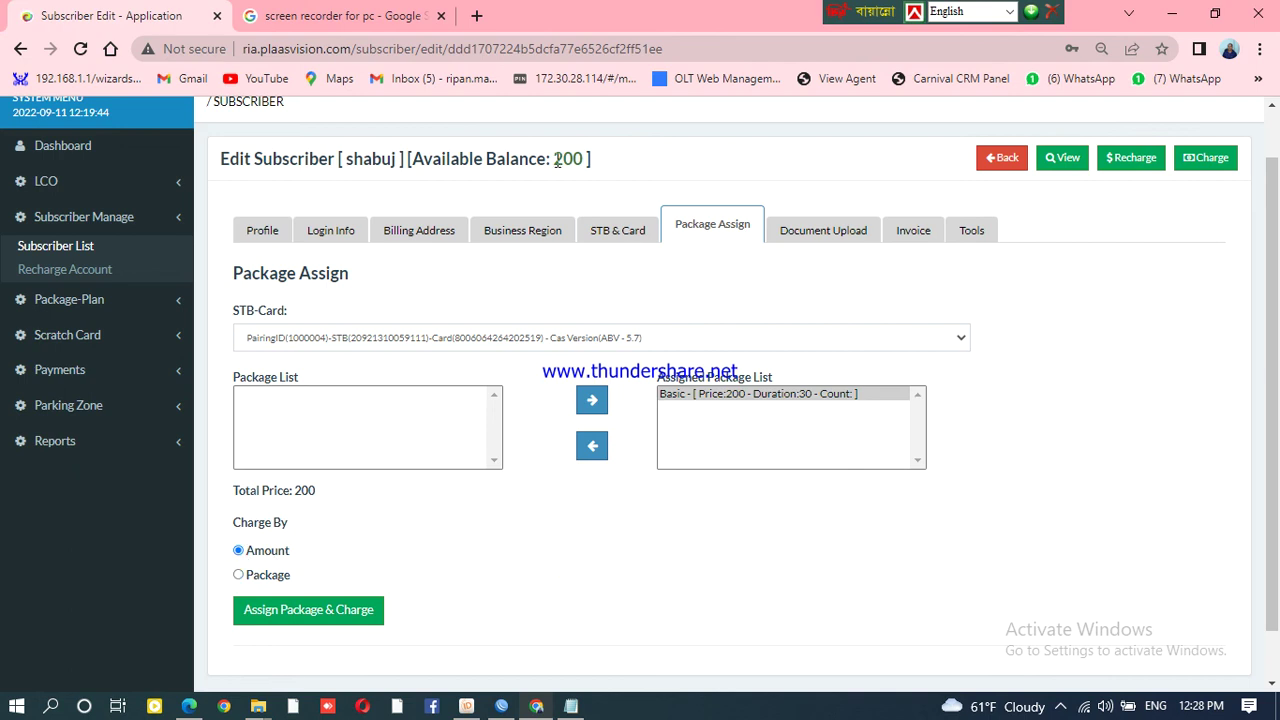
pyautogui.moveTo(555, 160); pyautogui.dragTo(588, 158)
pyautogui.click(818, 229)
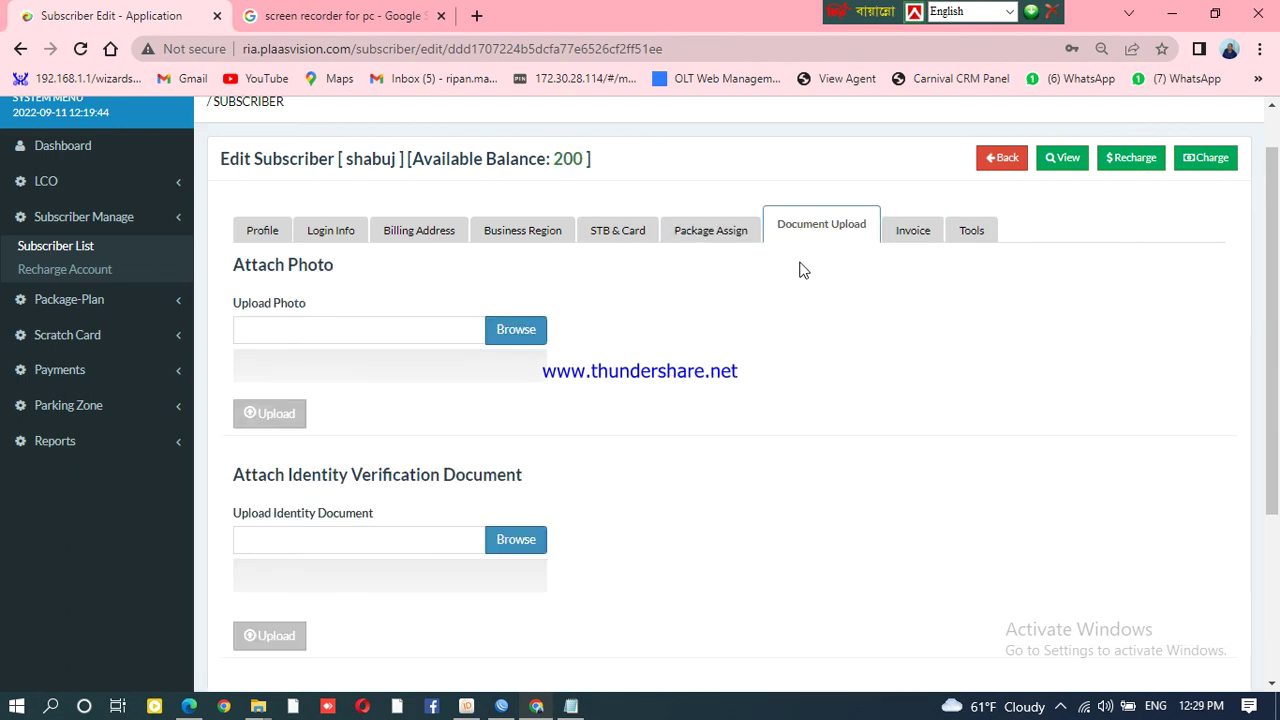
# - Return to the package assignment, set the charge method to Package, and assign and charge the Basic package
pyautogui.click(735, 232)
pyautogui.click(765, 490)
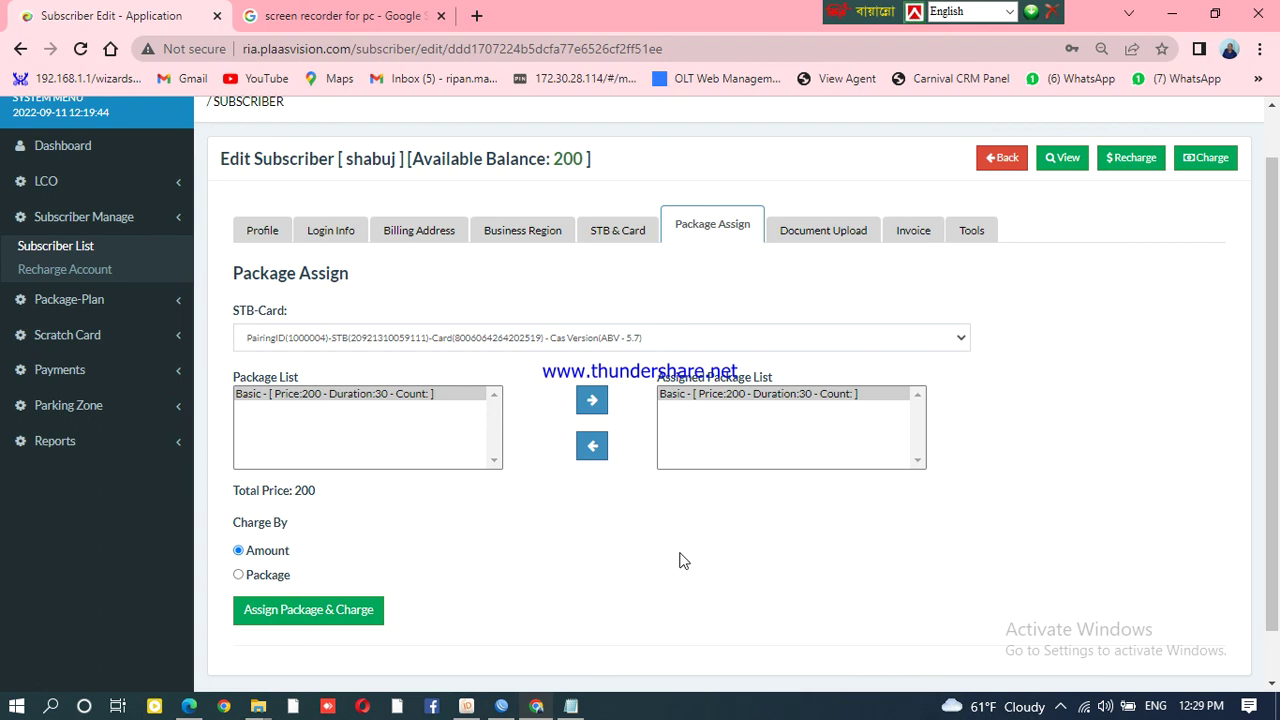
pyautogui.click(239, 576)
pyautogui.click(283, 615)
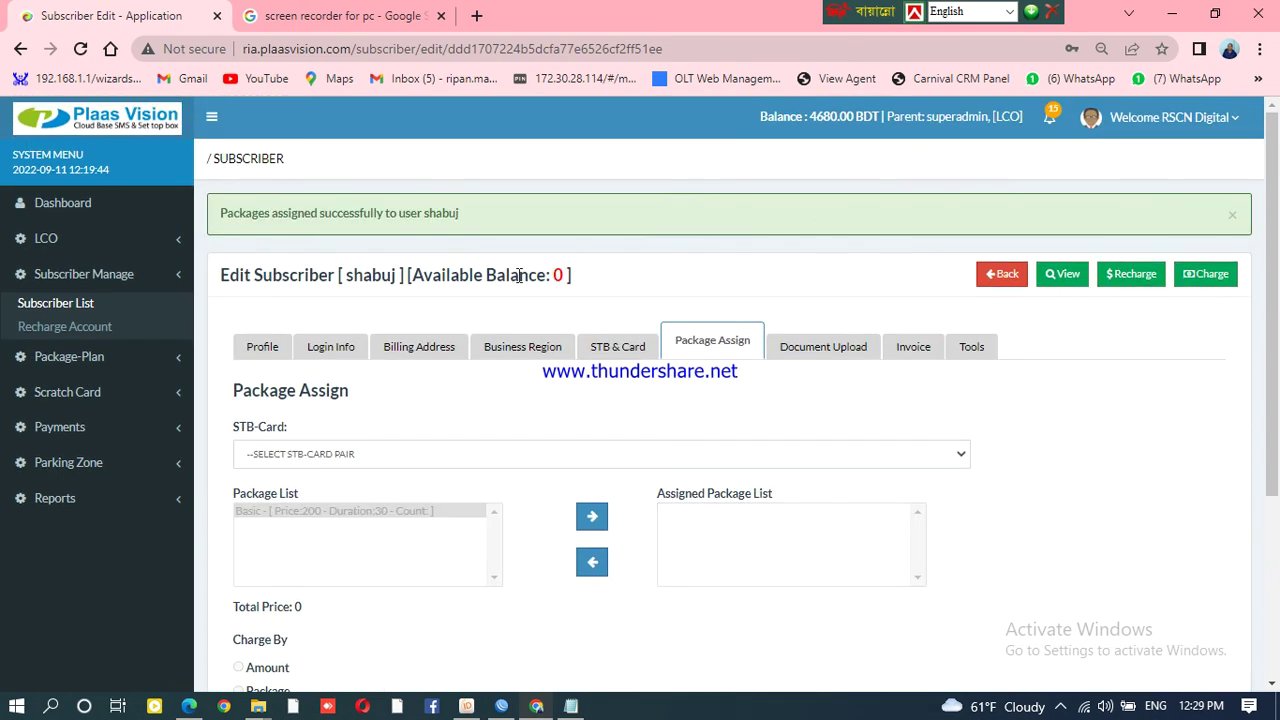
# - Check the subscriber's available balance and the package assignment message after charging
pyautogui.doubleClick(558, 276)
pyautogui.moveTo(467, 212); pyautogui.dragTo(254, 217)
pyautogui.click(1049, 469)
# - Examine the start date and expire date of the assigned Basic package in the pairing's package table
pyautogui.scroll(-2, 1049, 466)
pyautogui.scroll(-1, 997, 525)
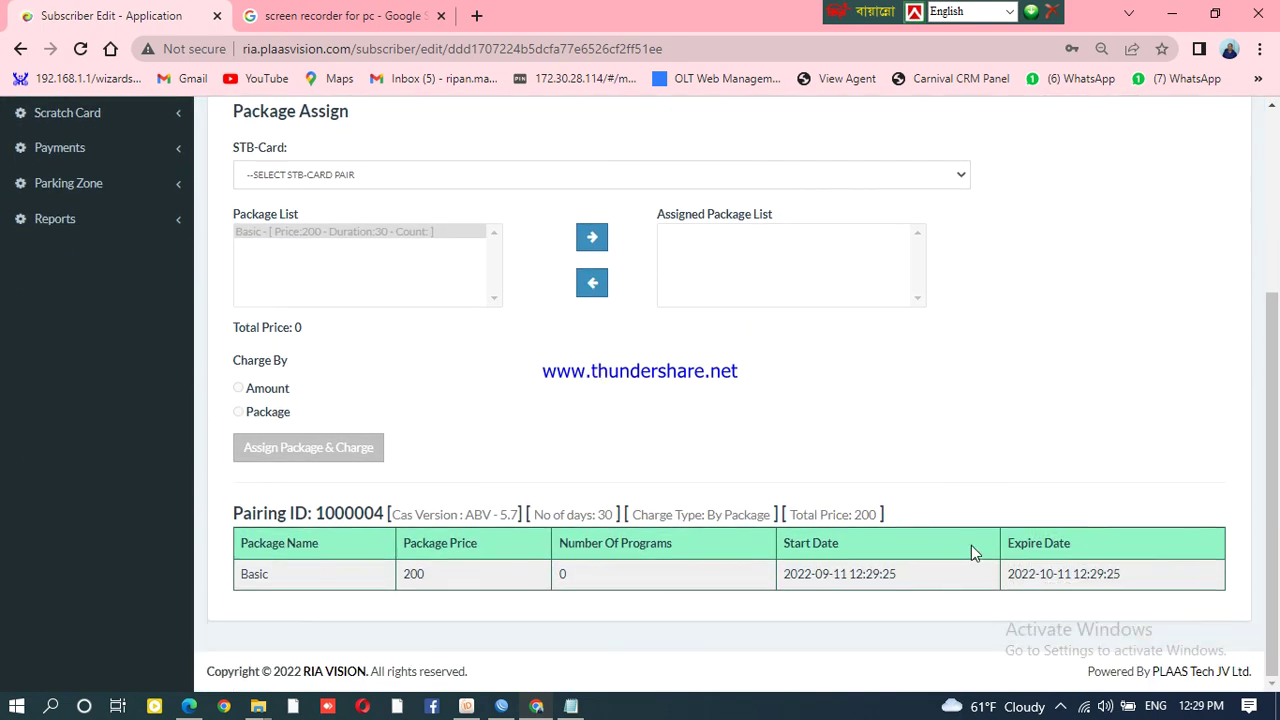
pyautogui.moveTo(880, 577); pyautogui.dragTo(816, 590)
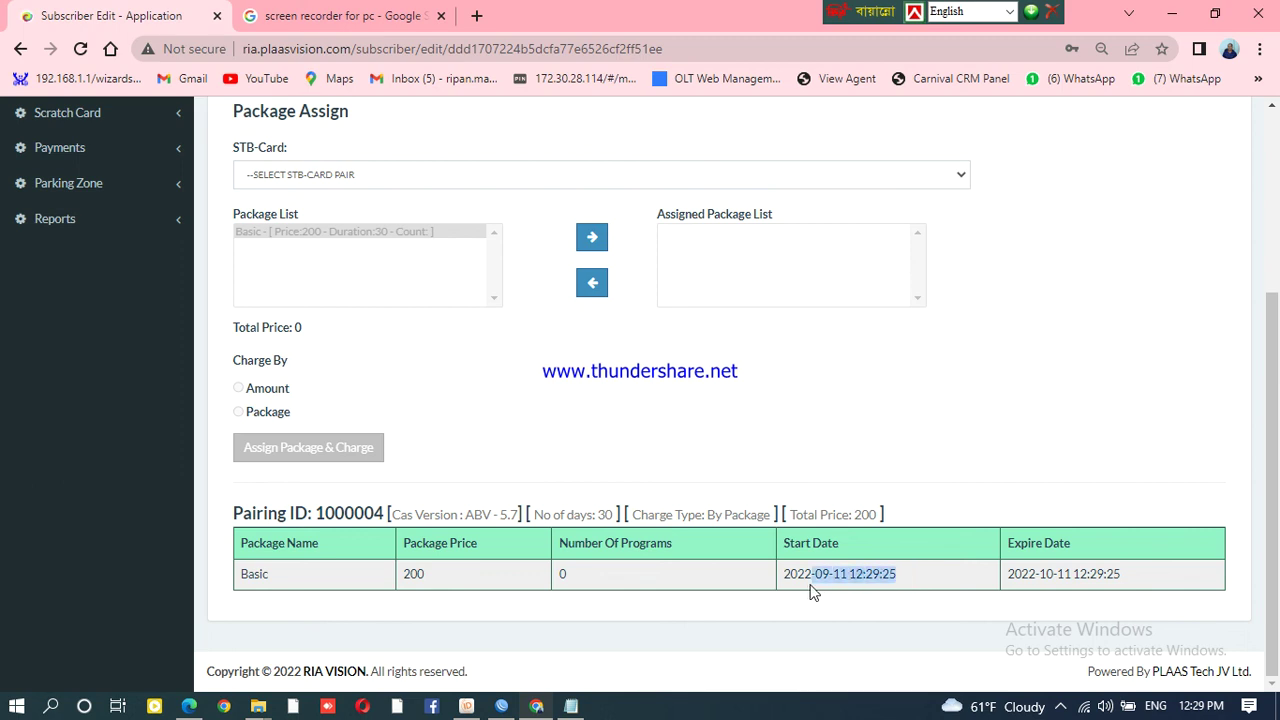
pyautogui.click(791, 617)
pyautogui.moveTo(846, 574); pyautogui.dragTo(786, 588)
pyautogui.click(885, 632)
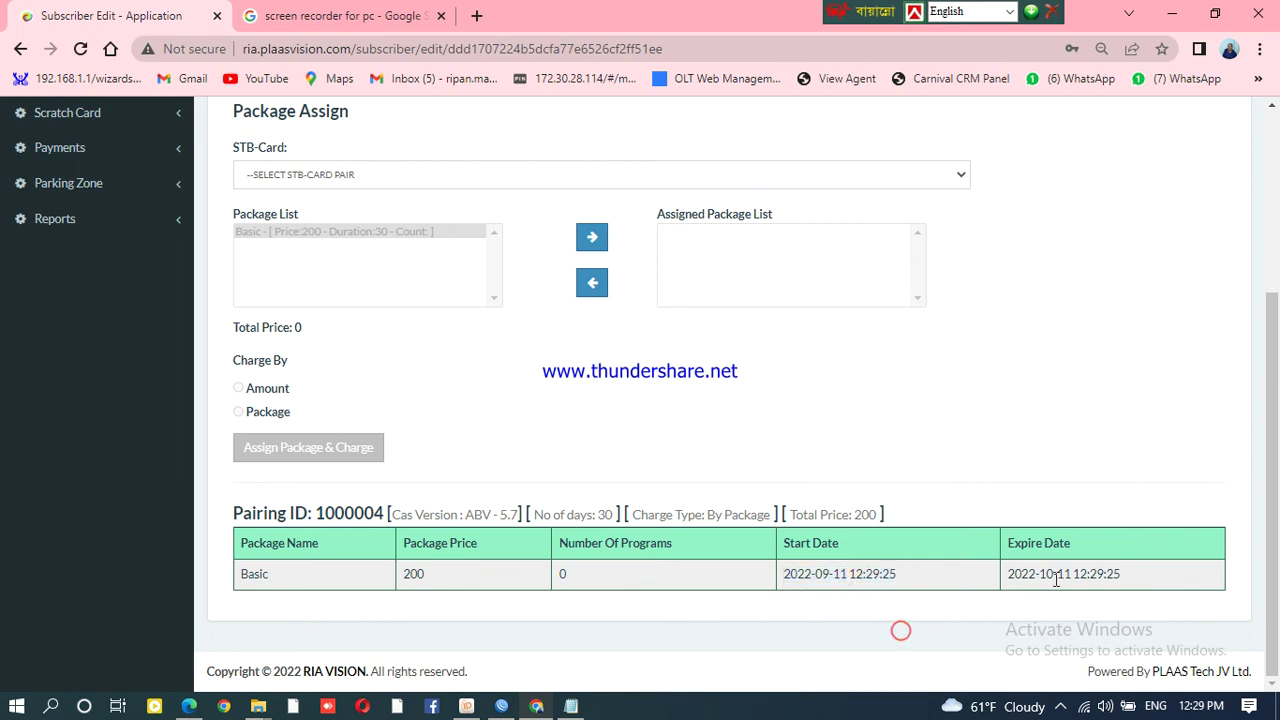
pyautogui.moveTo(1078, 573); pyautogui.dragTo(1008, 582)
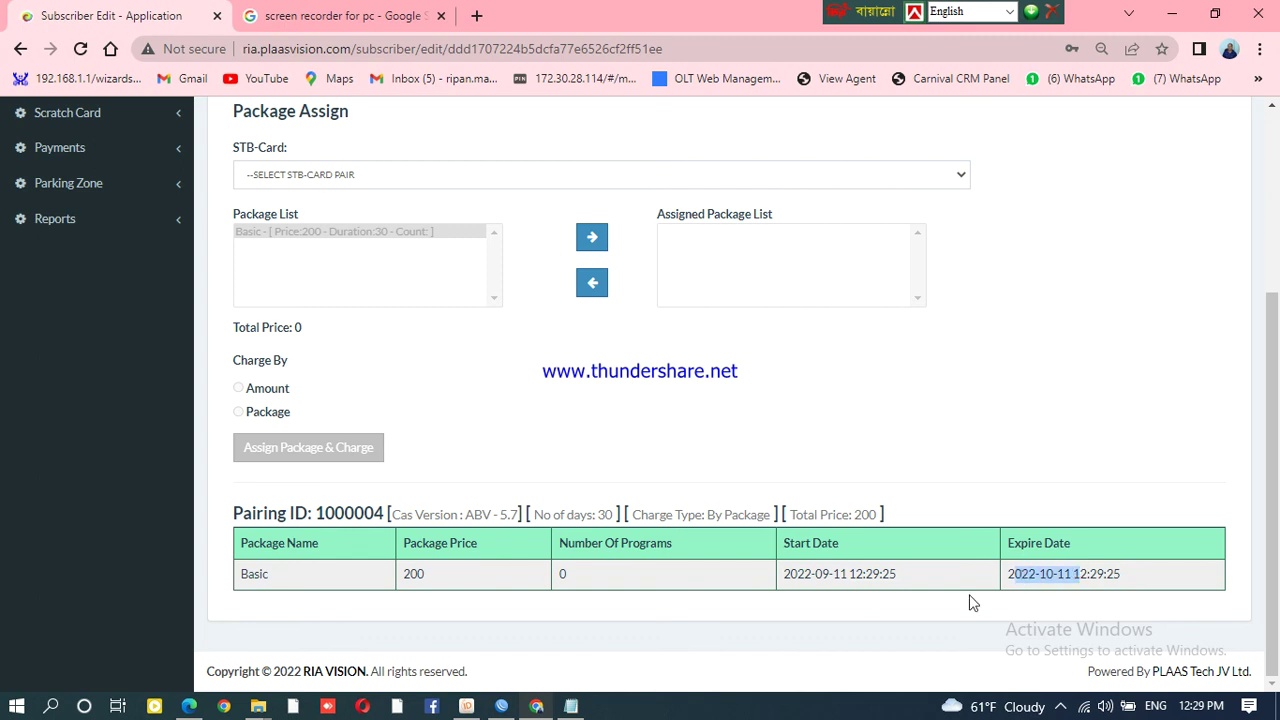
pyautogui.click(968, 600)
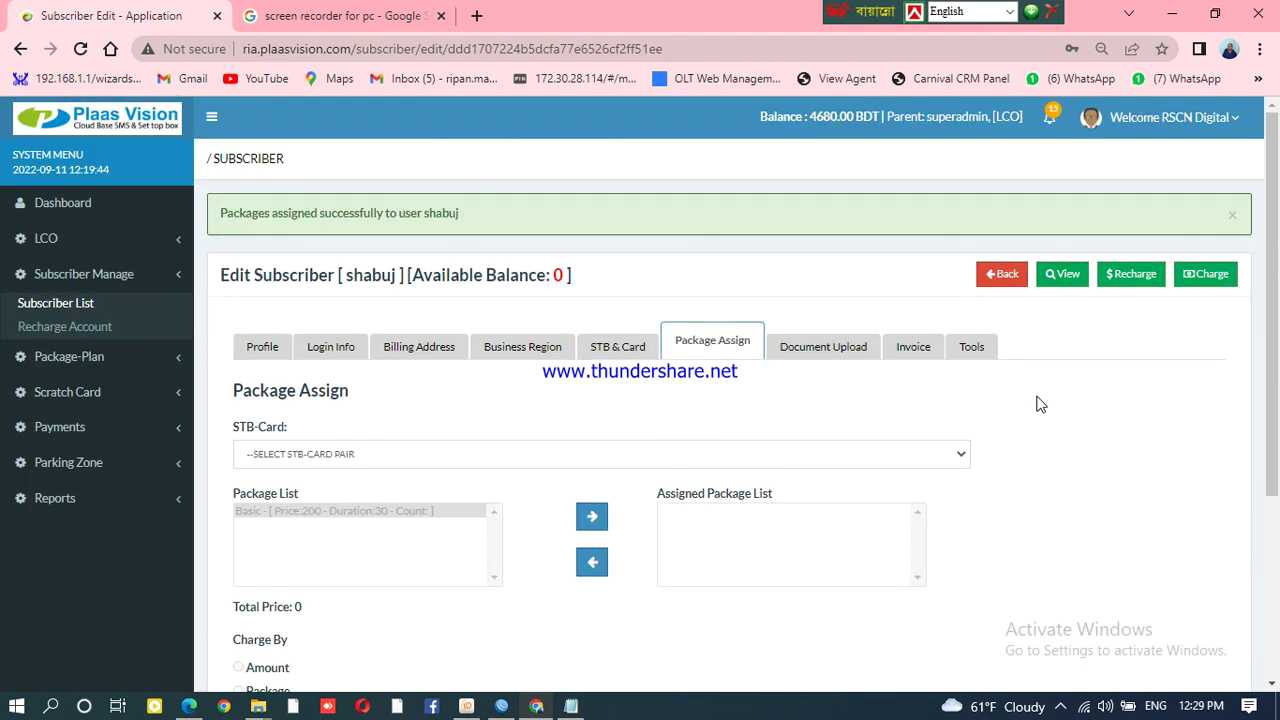
pyautogui.scroll(-1, 1040, 403)
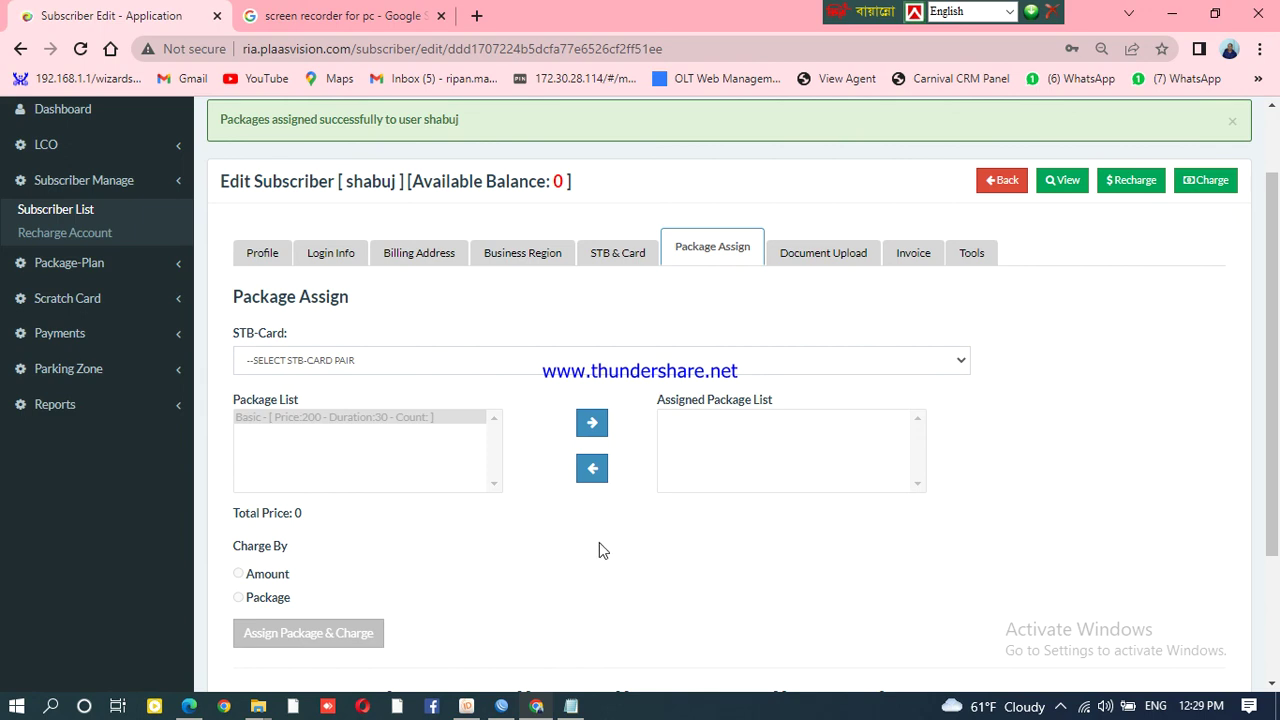
pyautogui.click(1060, 706)
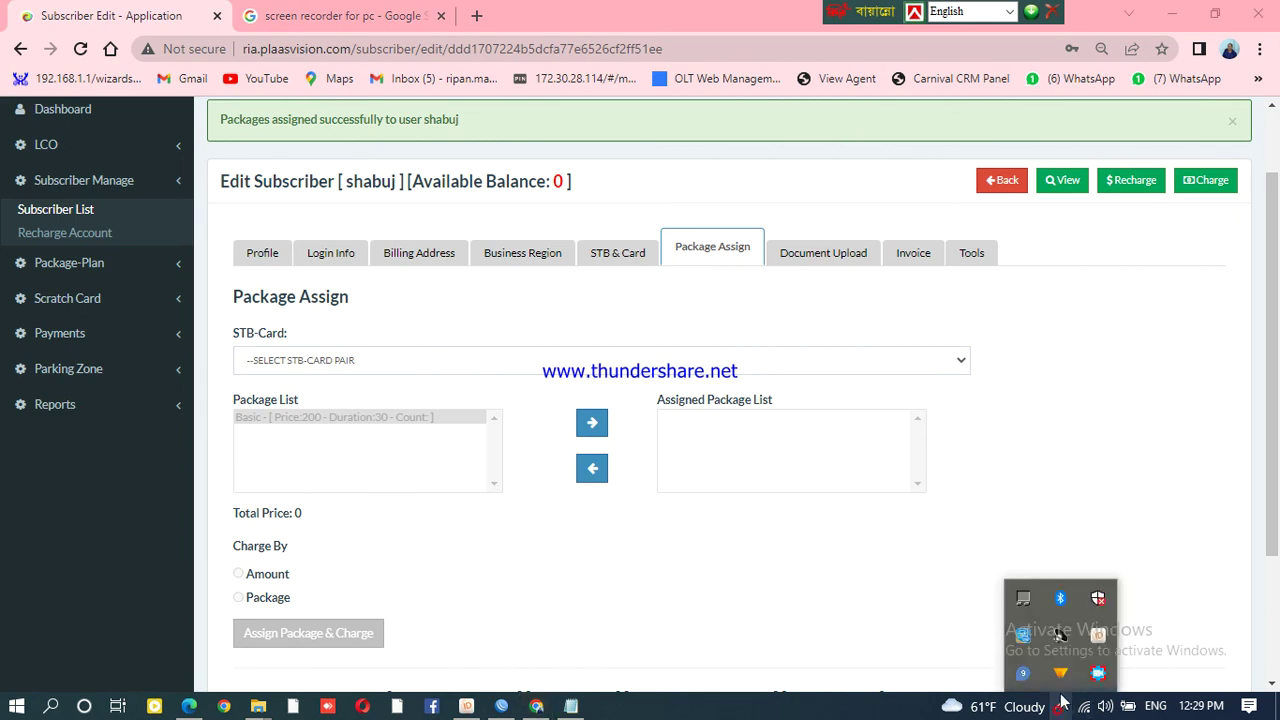
pyautogui.click(1098, 674)
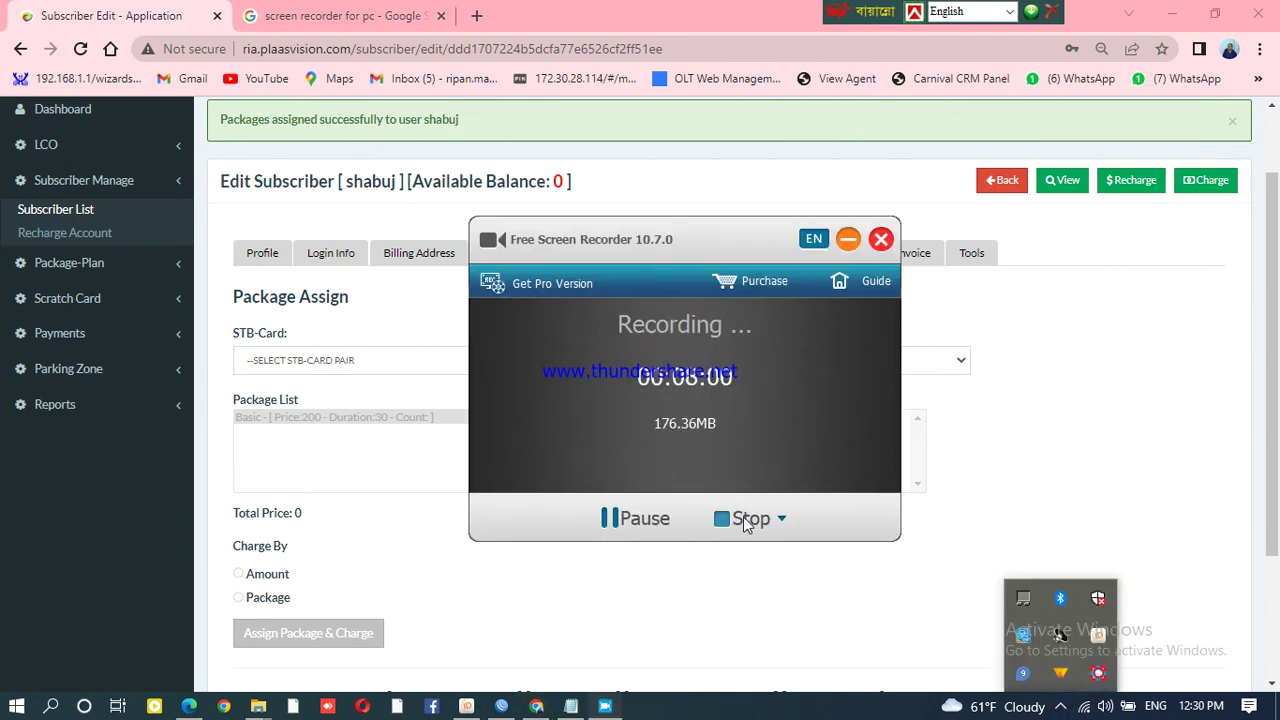